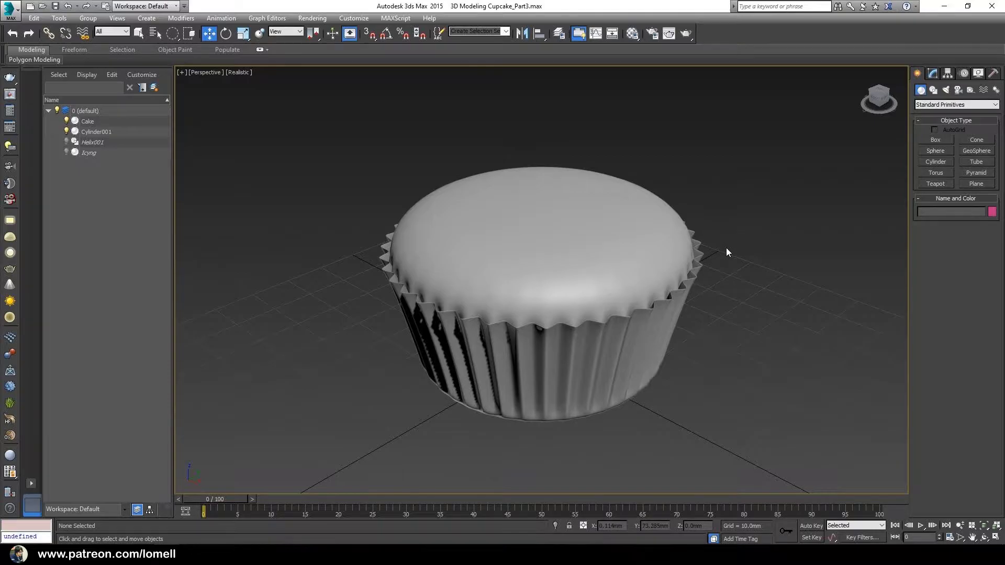
Draw Helix002 beside the cupcake: radius 1 13.076mm, radius 2 1.883mm, height 22.88mm, 1 turn.
{"action": "middle_click_drag", "start_coordinate": [727, 247], "coordinate": [682, 254]}
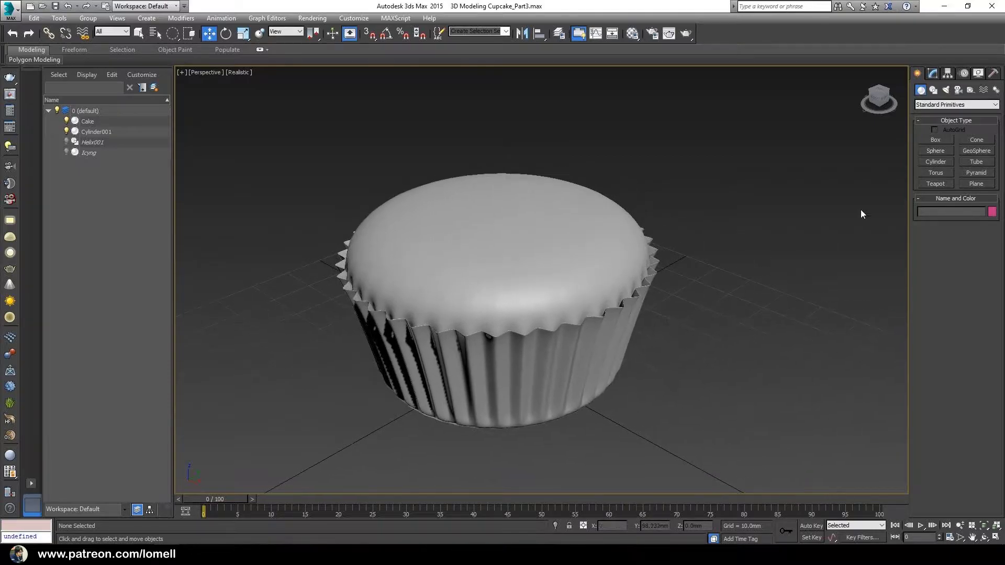
{"action": "left_click", "coordinate": [933, 90]}
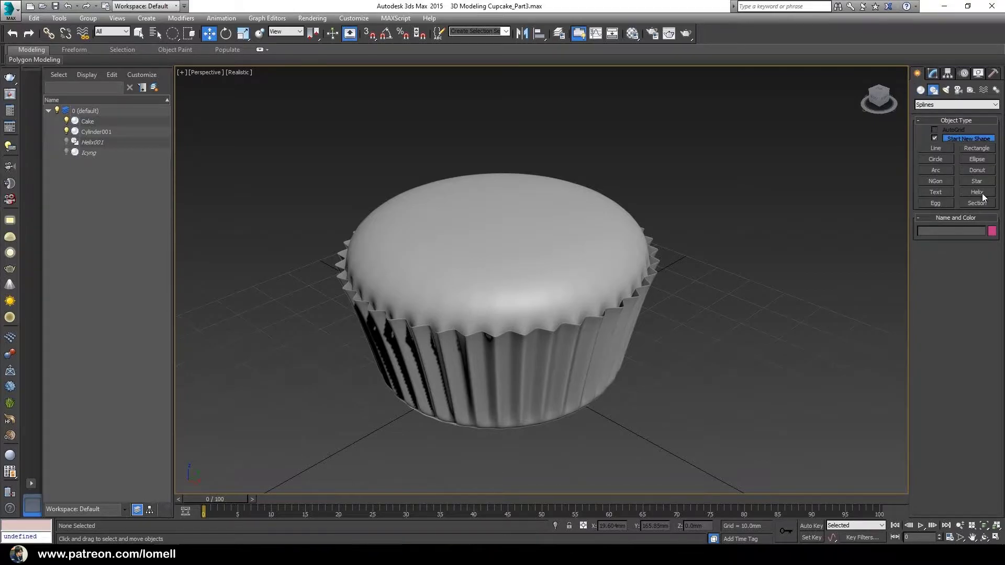
{"action": "left_click", "coordinate": [983, 196]}
{"action": "middle_click_drag", "start_coordinate": [659, 369], "coordinate": [602, 348], "text": "alt"}
{"action": "scroll", "coordinate": [527, 325], "scroll_direction": "down", "scroll_amount": 3}
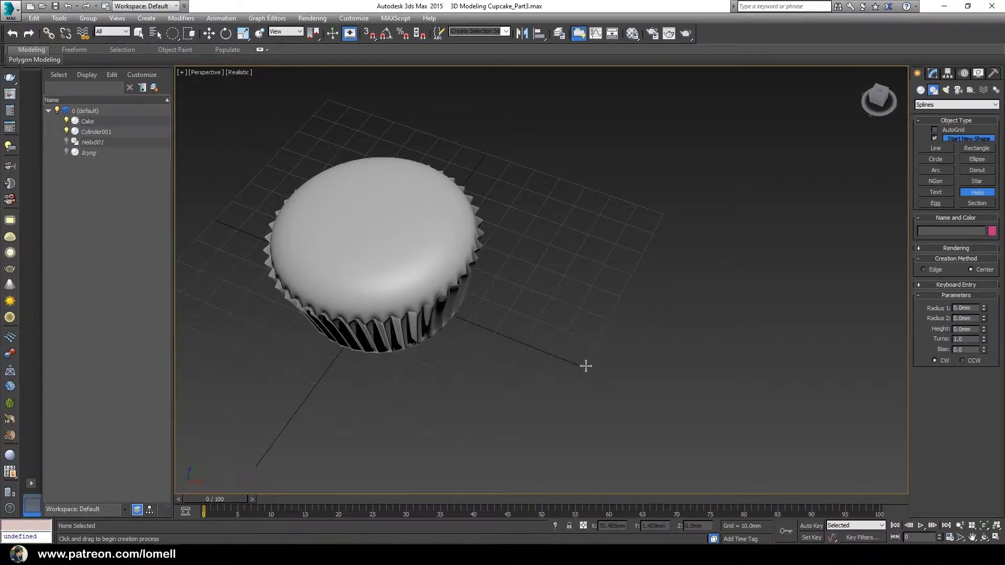
{"action": "left_click_drag", "start_coordinate": [583, 367], "coordinate": [598, 334]}
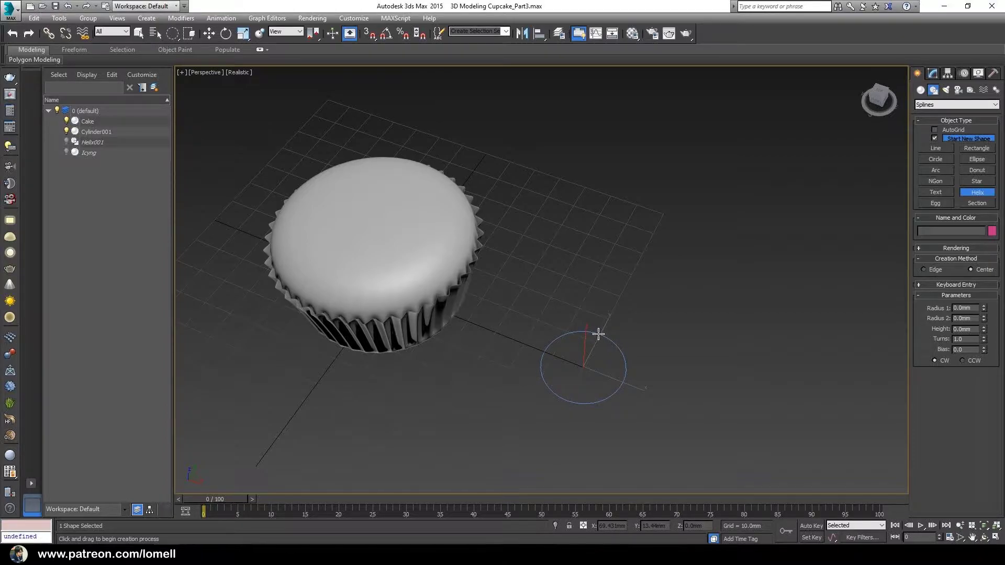
{"action": "left_click_drag", "start_coordinate": [598, 334], "coordinate": [598, 334]}
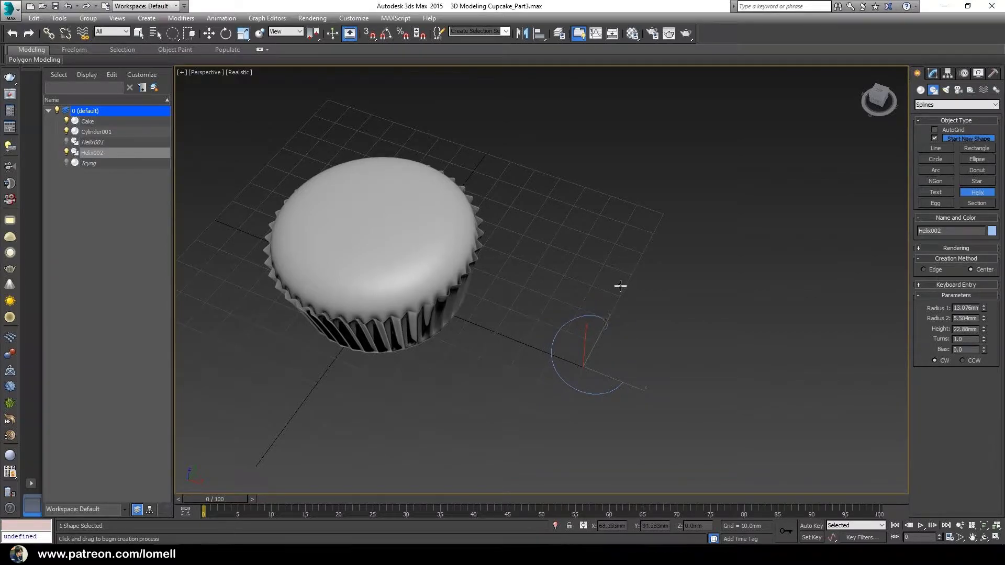
{"action": "left_click", "coordinate": [618, 297]}
{"action": "right_click", "coordinate": [786, 206]}
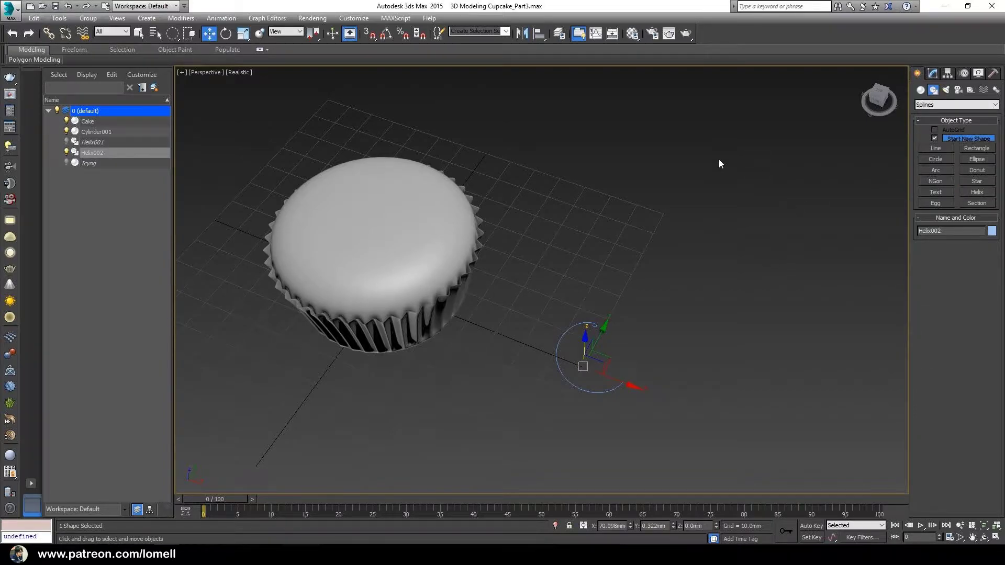
Centre Helix002 on top of the cupcake's icing and bring up its Object Color dialog.
{"action": "left_click", "coordinate": [934, 74]}
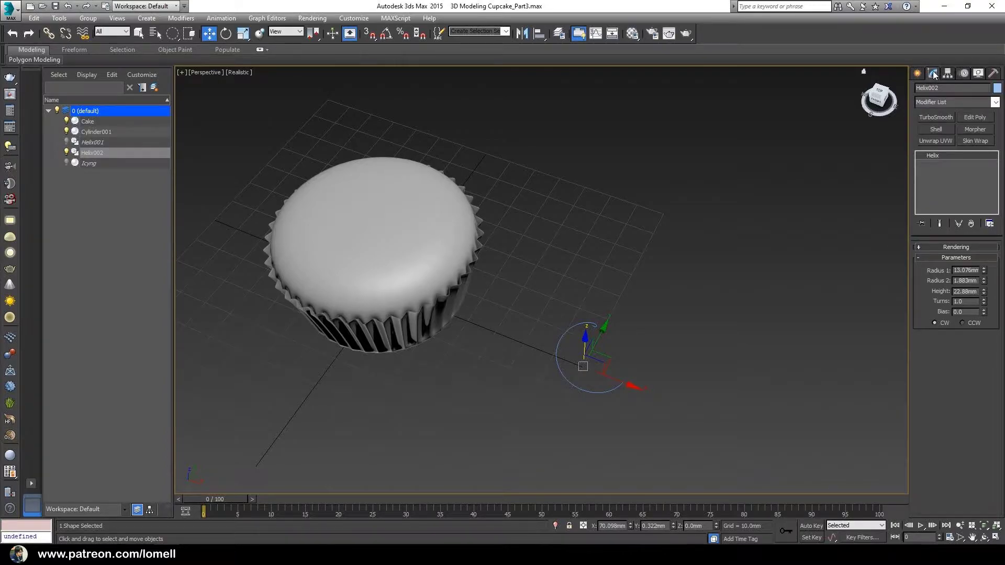
{"action": "middle_click_drag", "start_coordinate": [591, 379], "coordinate": [597, 352], "text": "alt"}
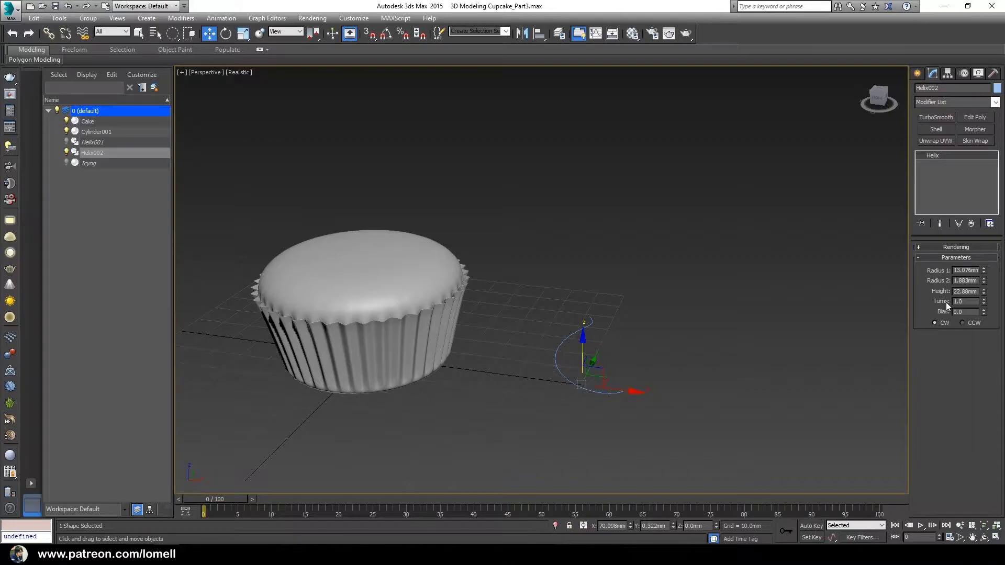
{"action": "middle_click_drag", "start_coordinate": [672, 412], "coordinate": [597, 361], "text": "alt"}
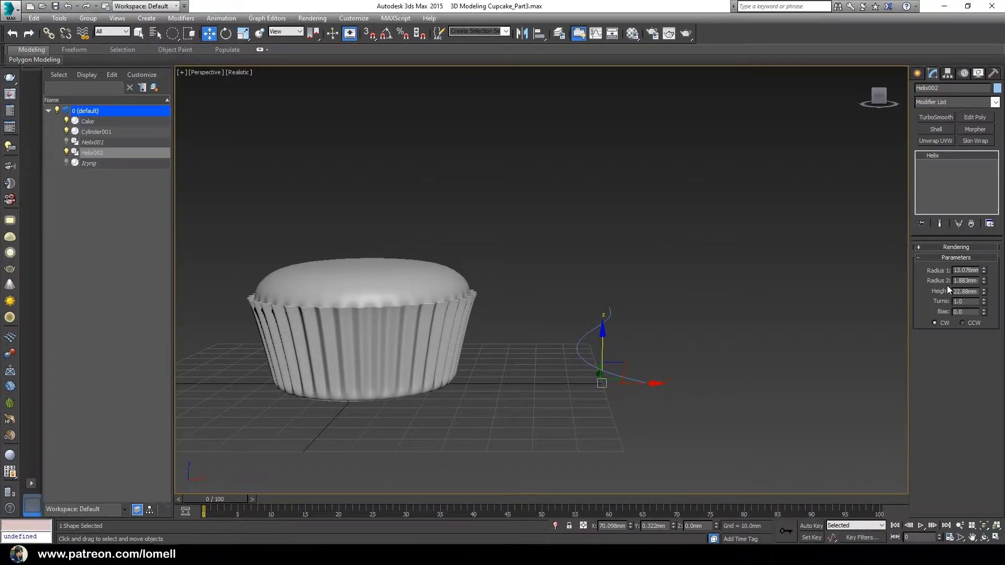
{"action": "left_click_drag", "start_coordinate": [618, 367], "coordinate": [372, 239]}
{"action": "middle_click_drag", "start_coordinate": [394, 279], "coordinate": [283, 364], "text": "alt"}
{"action": "middle_click_drag", "start_coordinate": [364, 340], "coordinate": [445, 362]}
{"action": "left_click_drag", "start_coordinate": [448, 279], "coordinate": [452, 292]}
{"action": "middle_click_drag", "start_coordinate": [458, 347], "coordinate": [626, 291], "text": "alt"}
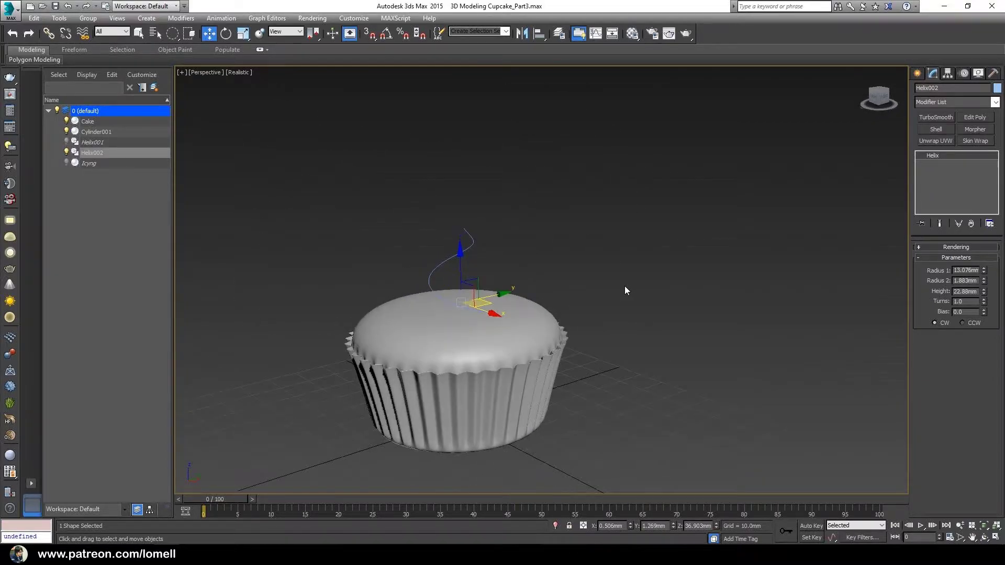
{"action": "left_click", "coordinate": [997, 88]}
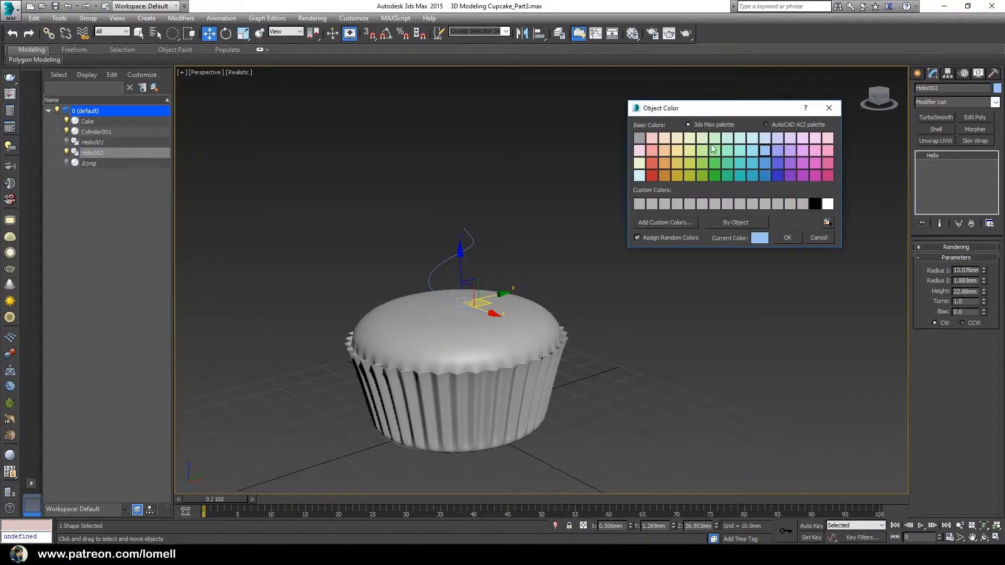
Make Helix002 yellow using the AutoCAD ACI palette.
{"action": "left_click", "coordinate": [777, 124]}
{"action": "left_click", "coordinate": [662, 159]}
{"action": "left_click", "coordinate": [777, 237]}
{"action": "middle_click_drag", "start_coordinate": [569, 312], "coordinate": [436, 368], "text": "alt"}
{"action": "scroll", "coordinate": [427, 352], "scroll_direction": "up", "scroll_amount": 3}
In Top view, widen the helix to radius 1 15.56mm and radius 2 6.929mm, centred on the cupcake.
{"action": "key", "text": "t"}
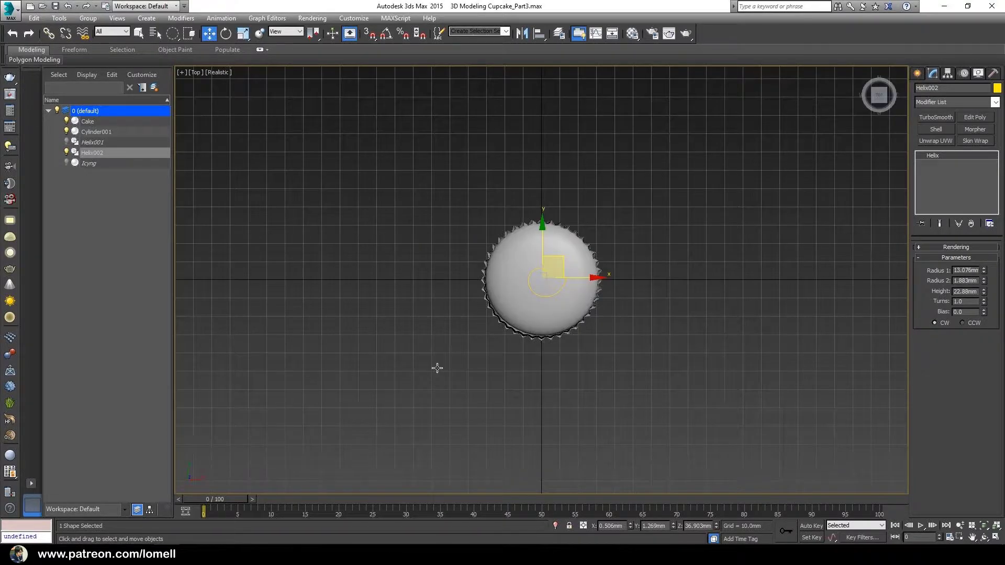
{"action": "scroll", "coordinate": [549, 333], "scroll_direction": "up", "scroll_amount": 5}
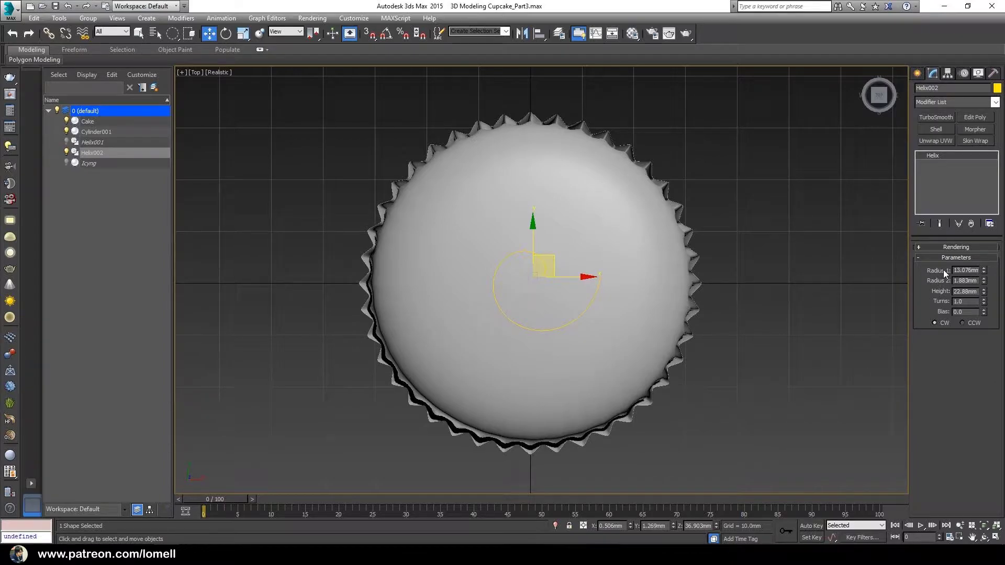
{"action": "left_click", "coordinate": [985, 268]}
{"action": "mouse_move", "coordinate": [985, 269]}
{"action": "left_mouse_down"}
{"action": "mouse_move", "coordinate": [984, 254]}
{"action": "mouse_move", "coordinate": [981, 267]}
{"action": "left_mouse_up"}
{"action": "left_click_drag", "start_coordinate": [969, 170], "coordinate": [937, 40]}
{"action": "left_click_drag", "start_coordinate": [944, 128], "coordinate": [945, 142]}
{"action": "left_click_drag", "start_coordinate": [551, 260], "coordinate": [548, 284]}
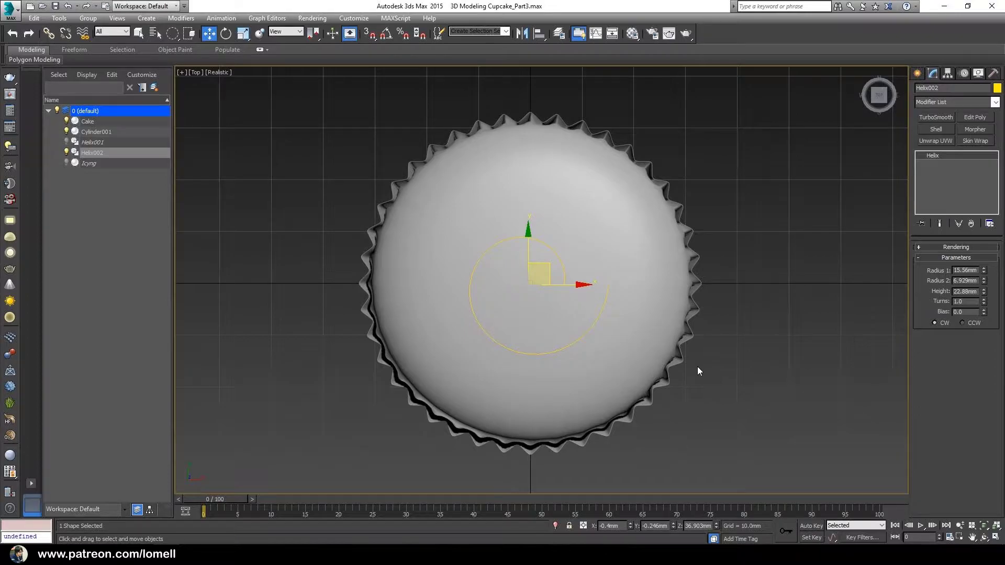
Raise the helix to 1.99 turns and check it from a low side view.
{"action": "key", "text": "p"}
{"action": "middle_click_drag", "start_coordinate": [507, 388], "coordinate": [533, 328], "text": "alt"}
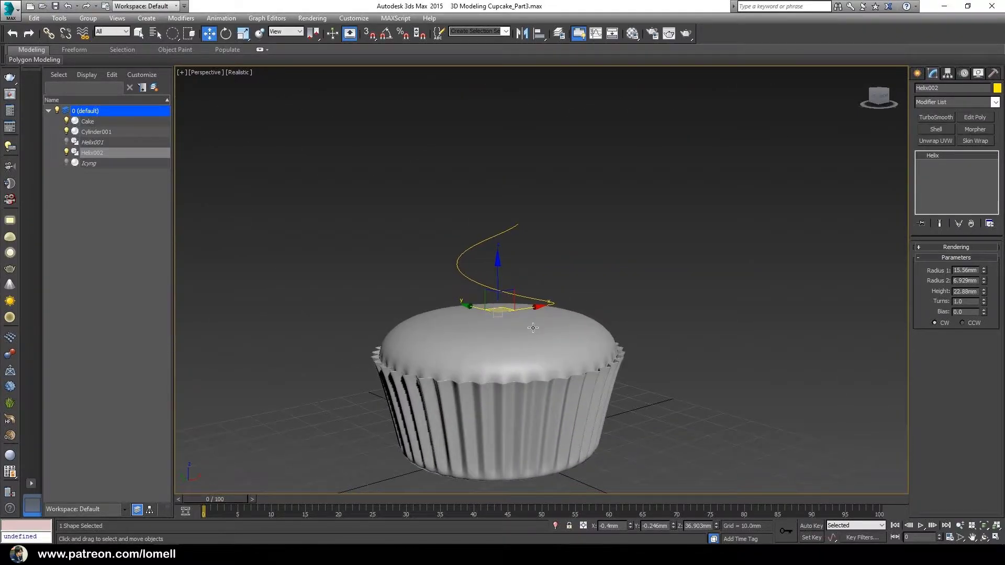
{"action": "middle_click_drag", "start_coordinate": [651, 359], "coordinate": [836, 351], "text": "alt"}
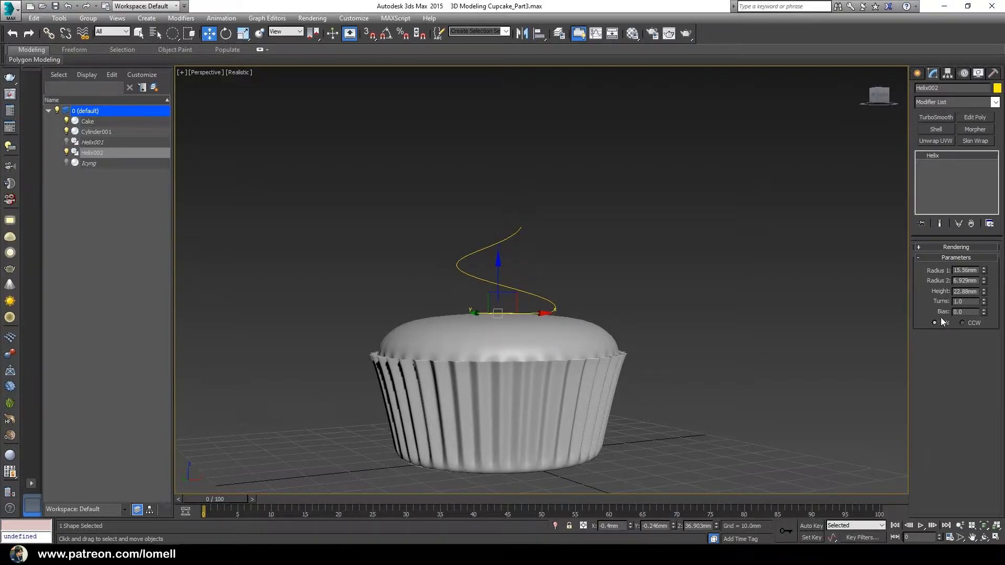
{"action": "middle_click_drag", "start_coordinate": [598, 327], "coordinate": [578, 343], "text": "alt"}
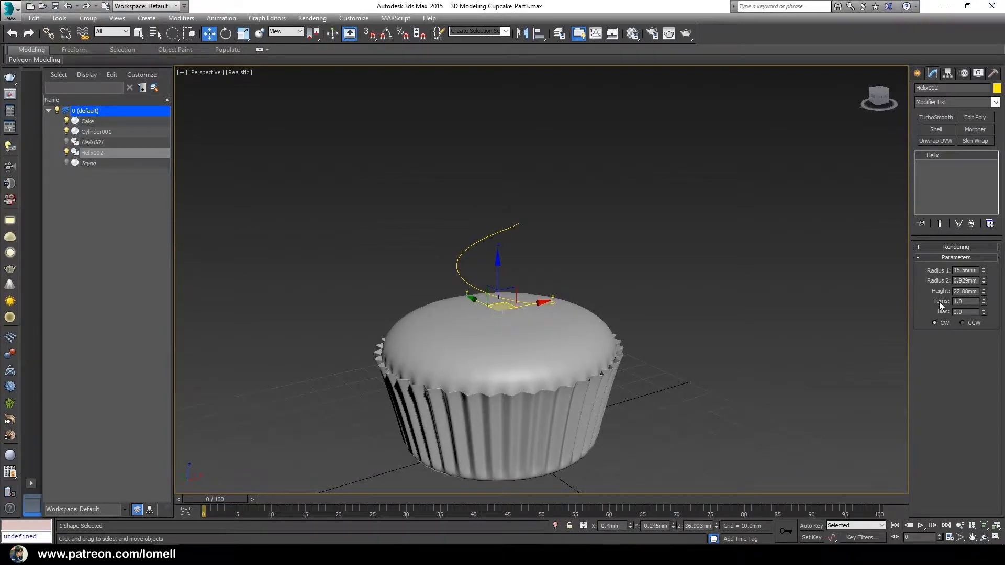
{"action": "left_click_drag", "start_coordinate": [984, 303], "coordinate": [979, 246]}
{"action": "middle_click_drag", "start_coordinate": [765, 281], "coordinate": [555, 361], "text": "alt"}
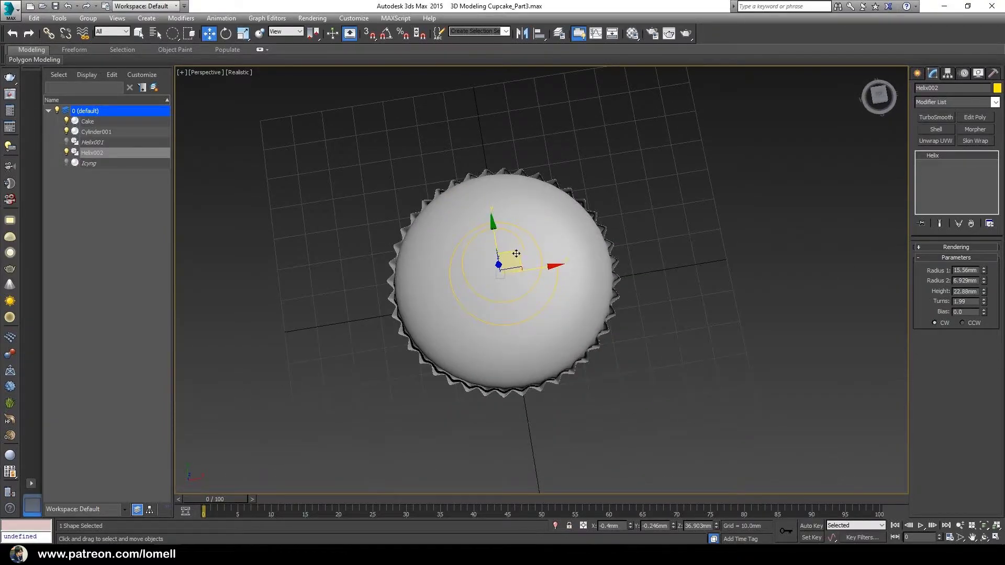
{"action": "middle_click_drag", "start_coordinate": [529, 314], "coordinate": [547, 367], "text": "alt"}
{"action": "scroll", "coordinate": [486, 357], "scroll_direction": "up", "scroll_amount": 2}
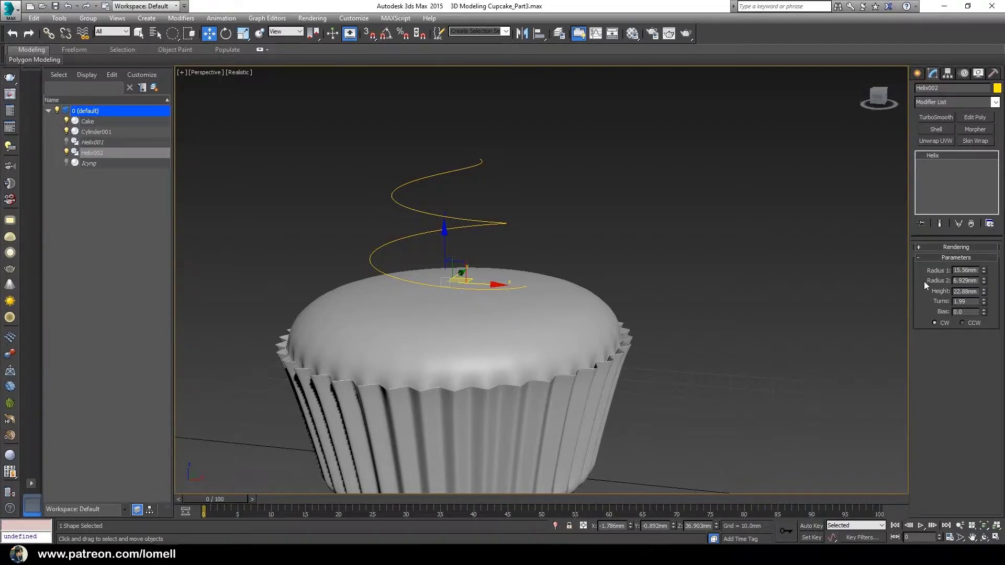
{"action": "middle_click_drag", "start_coordinate": [635, 379], "coordinate": [636, 410], "text": "alt"}
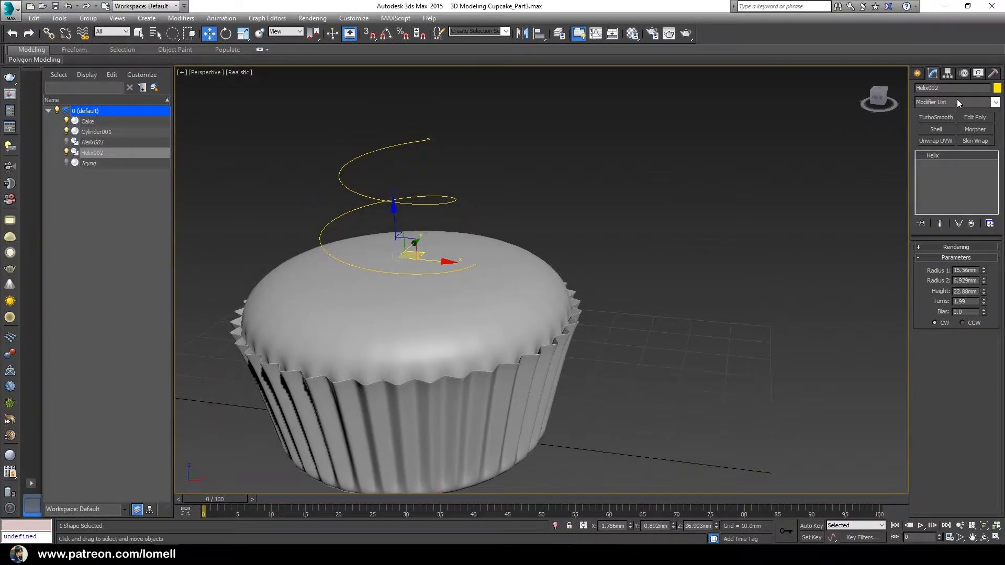
{"action": "left_click", "coordinate": [914, 74]}
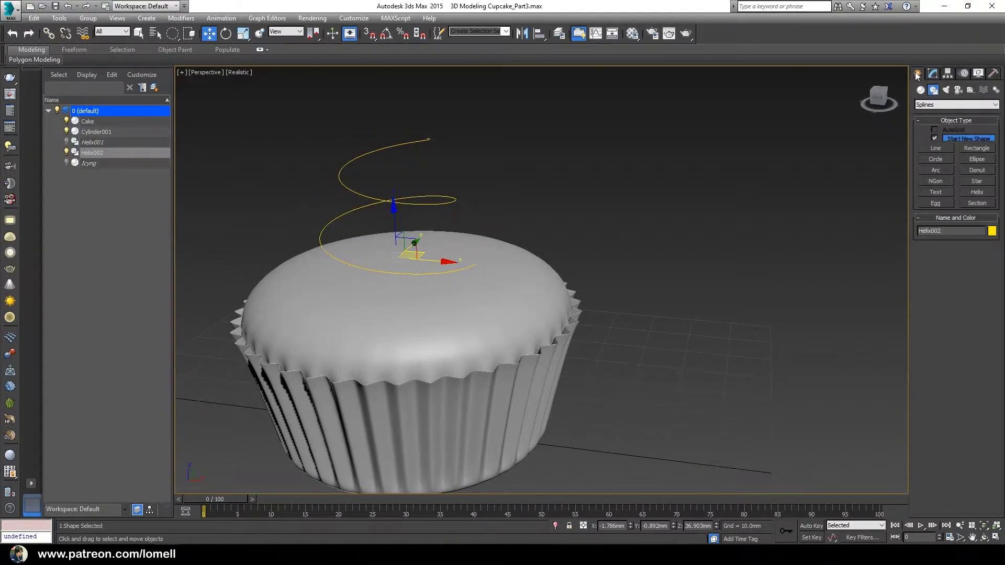
Create Cylinder002 beside the cupcake: radius 7.941mm, height 44.885mm, 18 sides.
{"action": "left_click", "coordinate": [920, 91]}
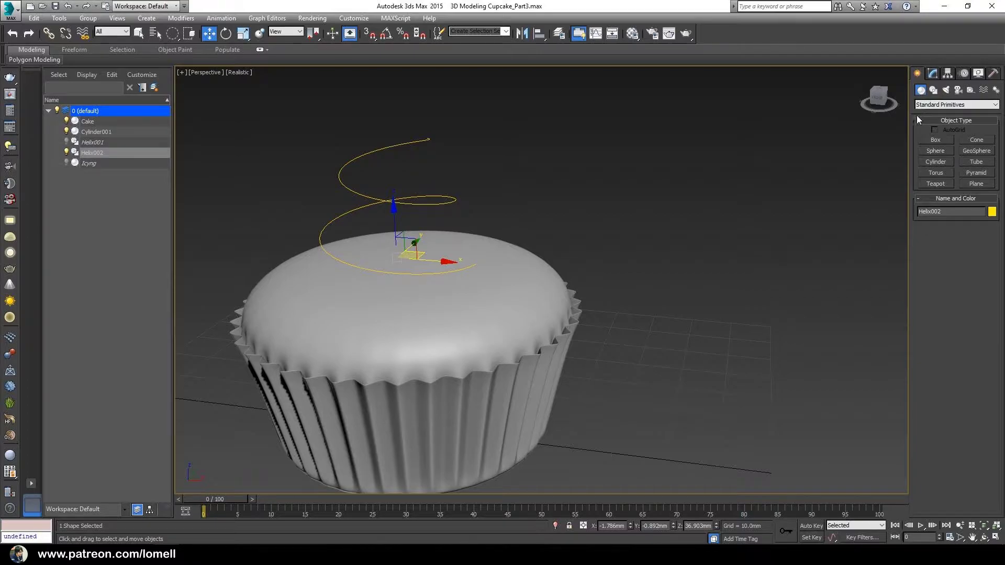
{"action": "scroll", "coordinate": [581, 354], "scroll_direction": "down", "scroll_amount": 4}
{"action": "middle_click_drag", "start_coordinate": [581, 354], "coordinate": [601, 364], "text": "alt"}
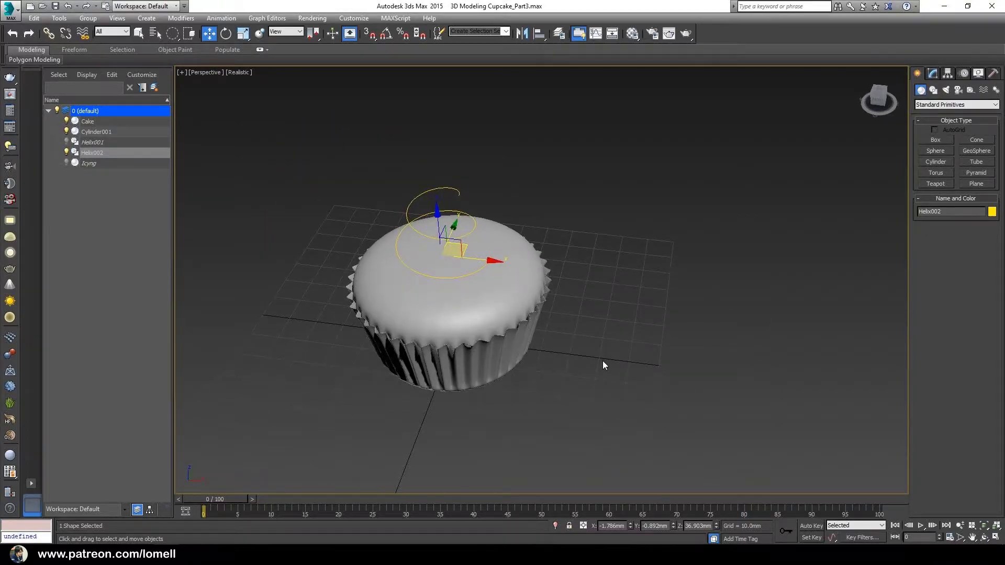
{"action": "left_click", "coordinate": [936, 162]}
{"action": "middle_click_drag", "start_coordinate": [622, 397], "coordinate": [467, 406], "text": "alt"}
{"action": "left_click_drag", "start_coordinate": [559, 393], "coordinate": [574, 379]}
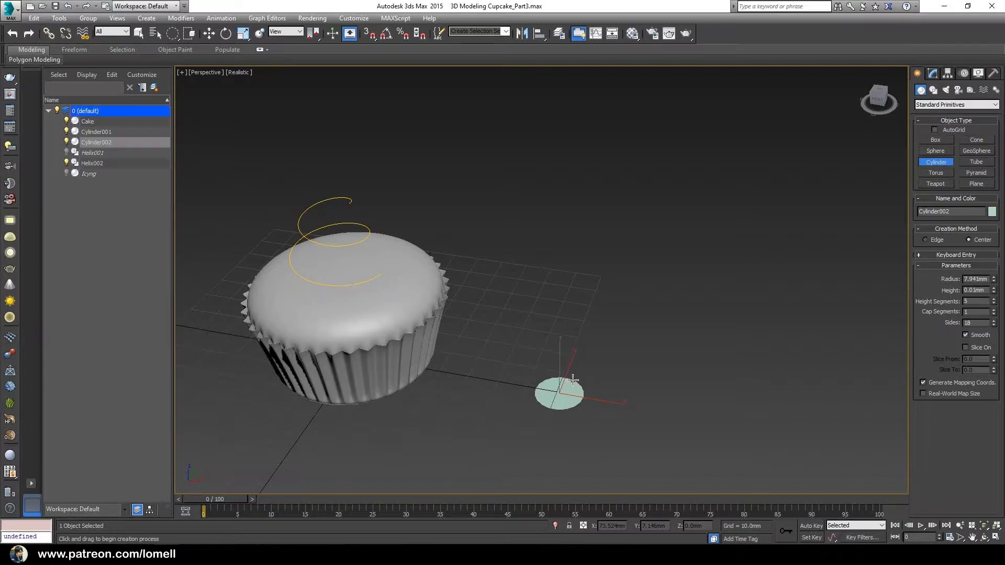
{"action": "left_click", "coordinate": [564, 243]}
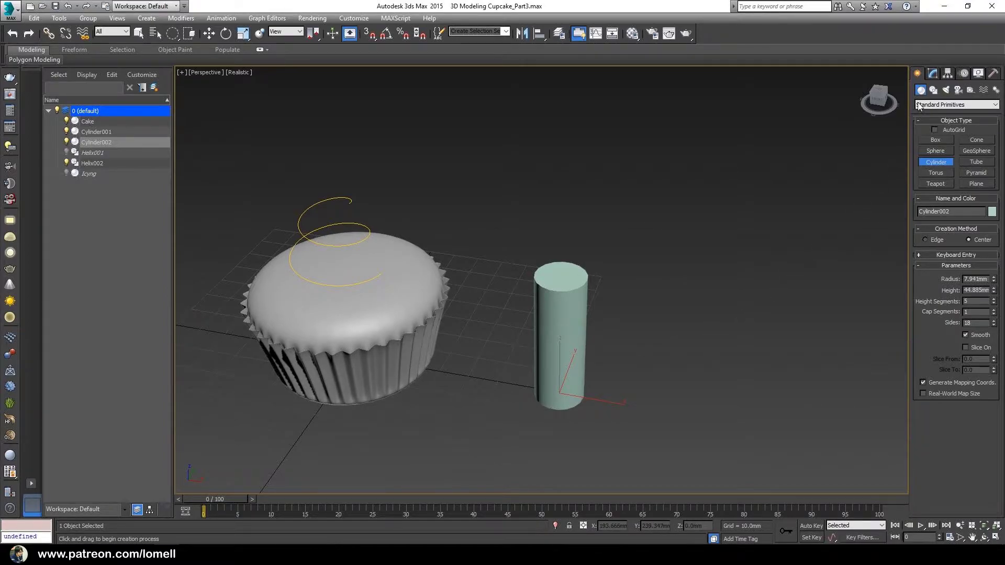
{"action": "left_click", "coordinate": [932, 74]}
{"action": "key", "text": "w"}
{"action": "middle_click_drag", "start_coordinate": [506, 387], "coordinate": [578, 393]}
Adjust the viewport's edged-faces and shading display and frame the cylinder.
{"action": "key", "text": "F4"}
{"action": "key", "text": "F4"}
{"action": "key", "text": "F4"}
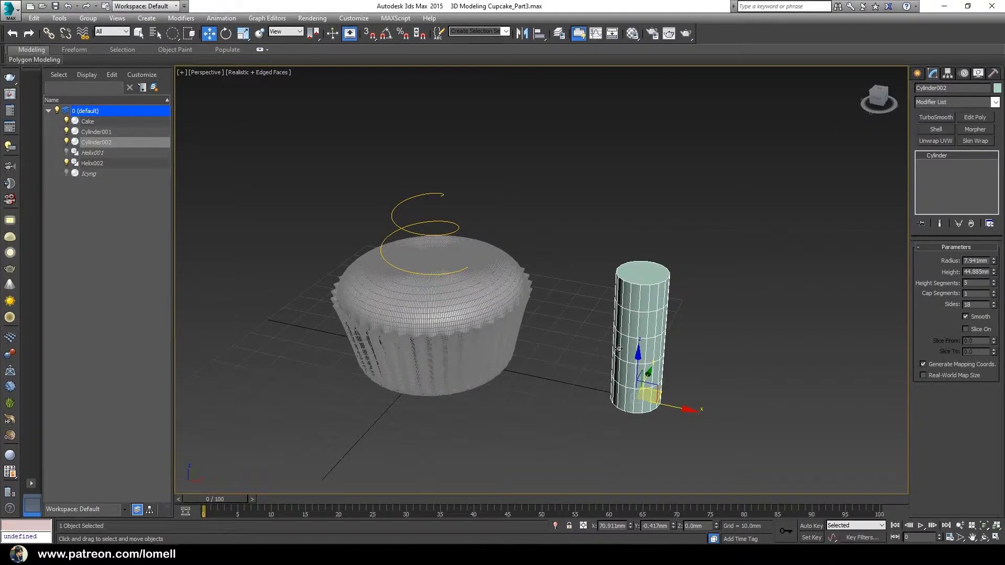
{"action": "key", "text": "F4"}
{"action": "key", "text": "F4"}
{"action": "key", "text": "F4"}
{"action": "key", "text": "F4"}
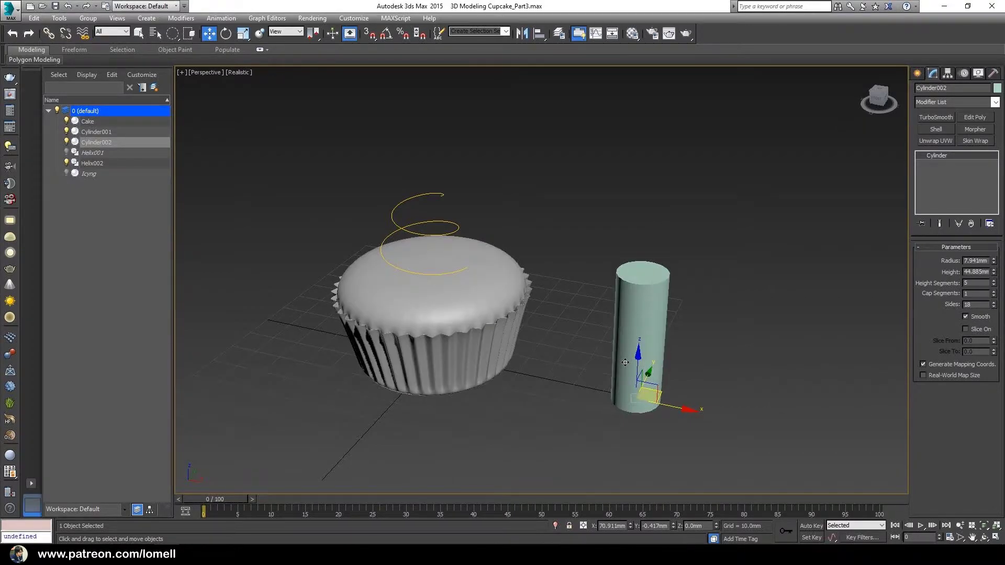
{"action": "key", "text": "F4"}
{"action": "key", "text": "F4"}
{"action": "left_click", "coordinate": [242, 72]}
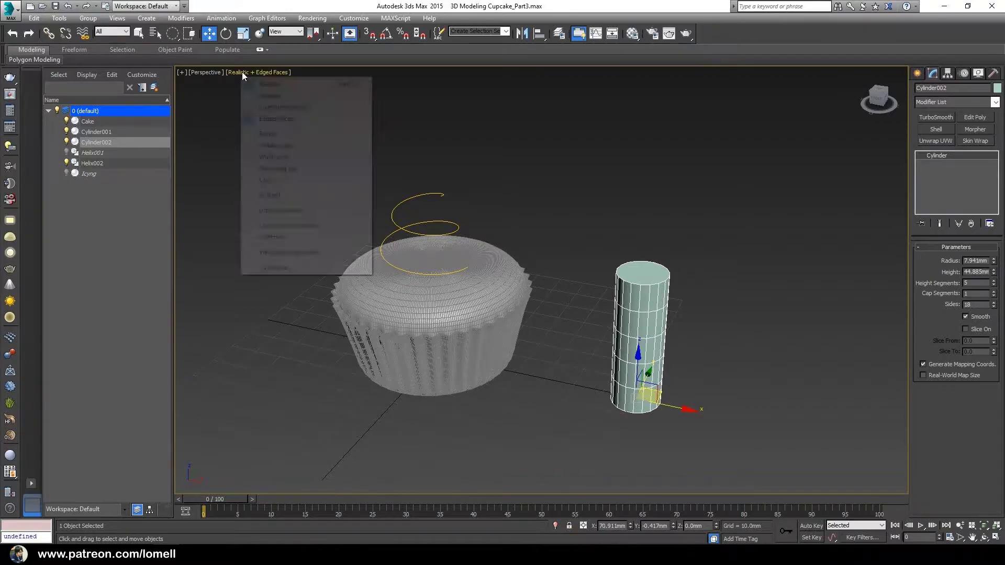
{"action": "mouse_move", "coordinate": [289, 215]}
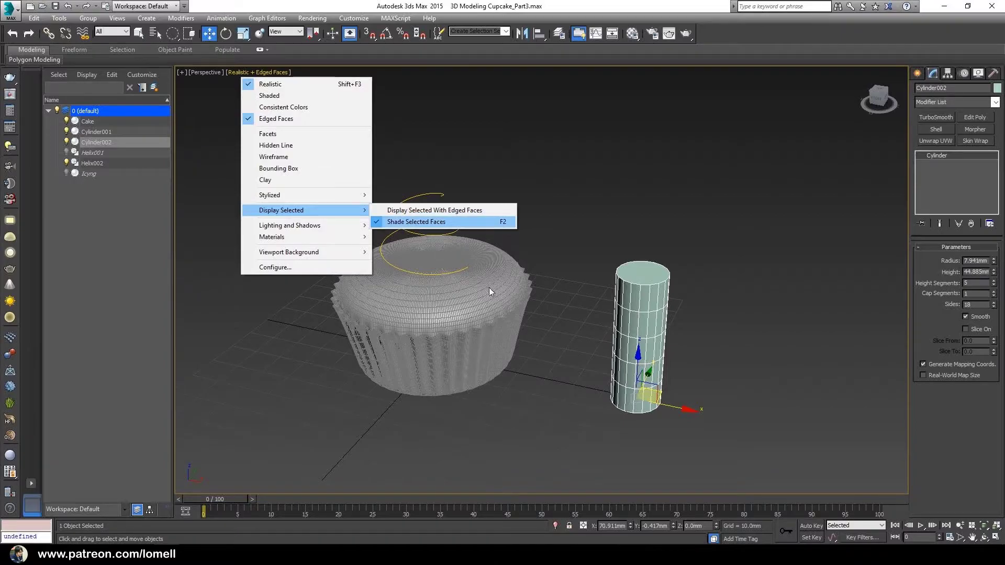
{"action": "left_click", "coordinate": [398, 222]}
{"action": "middle_click_drag", "start_coordinate": [601, 391], "coordinate": [571, 384]}
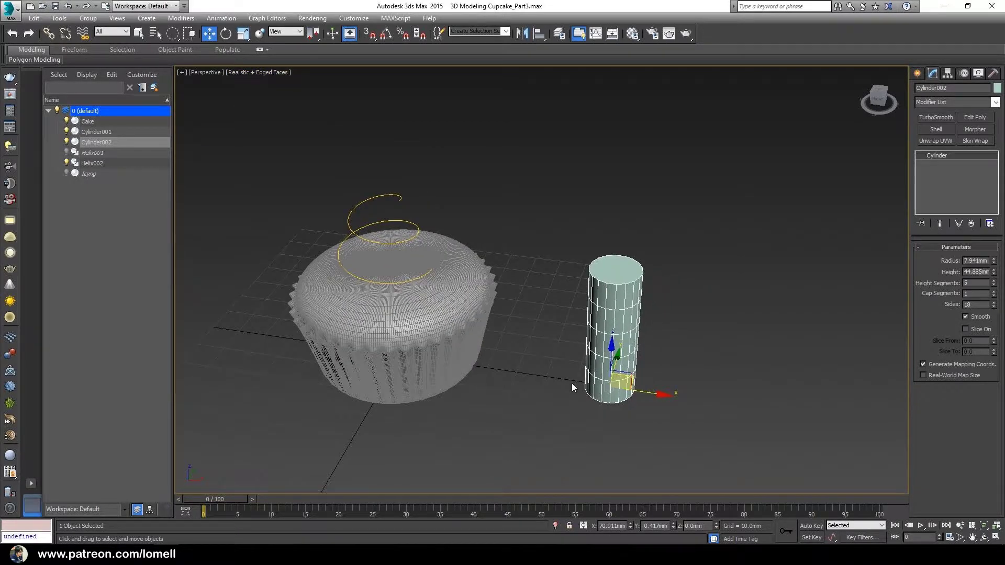
{"action": "key", "text": "F4"}
{"action": "key", "text": "F4"}
{"action": "key", "text": "F4"}
{"action": "key", "text": "F4"}
{"action": "key", "text": "F4"}
{"action": "key", "text": "F4"}
{"action": "middle_click_drag", "start_coordinate": [565, 374], "coordinate": [548, 354]}
{"action": "scroll", "coordinate": [608, 370], "scroll_direction": "up", "scroll_amount": 4}
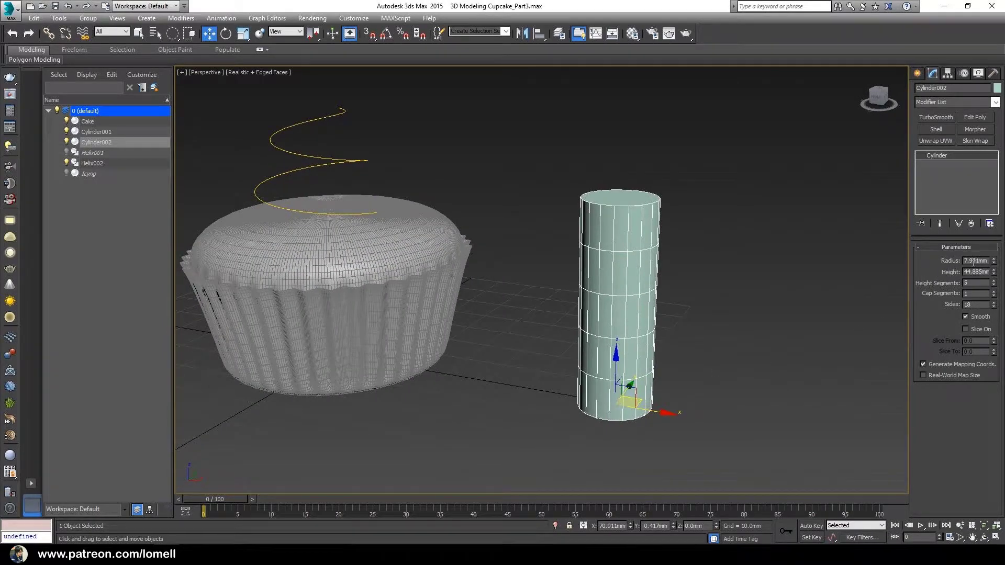
Set the cylinder to radius 7mm, height 50mm, 20 height segments and 12 sides.
{"action": "type", "text": "6"}
{"action": "key", "text": "Return"}
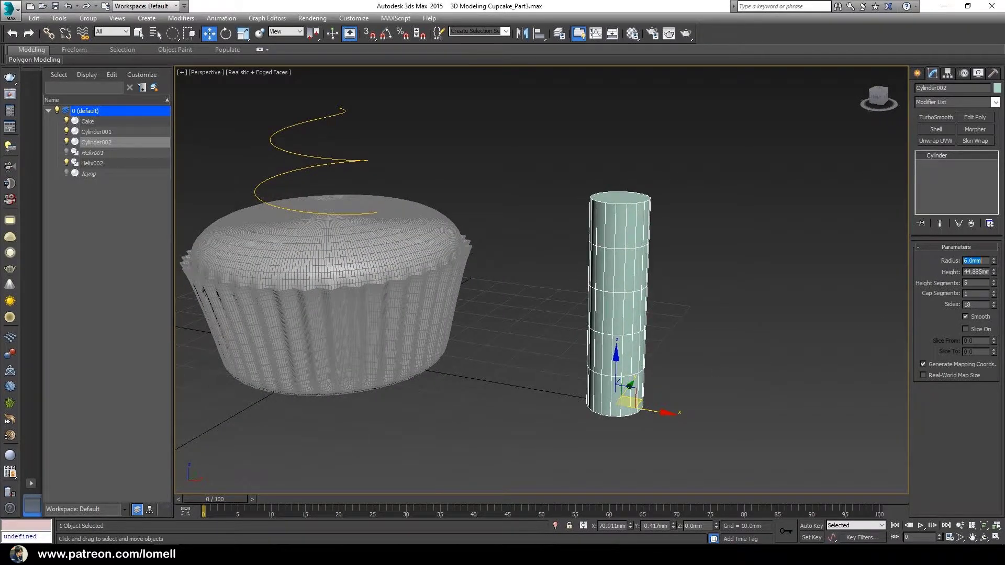
{"action": "type", "text": "7"}
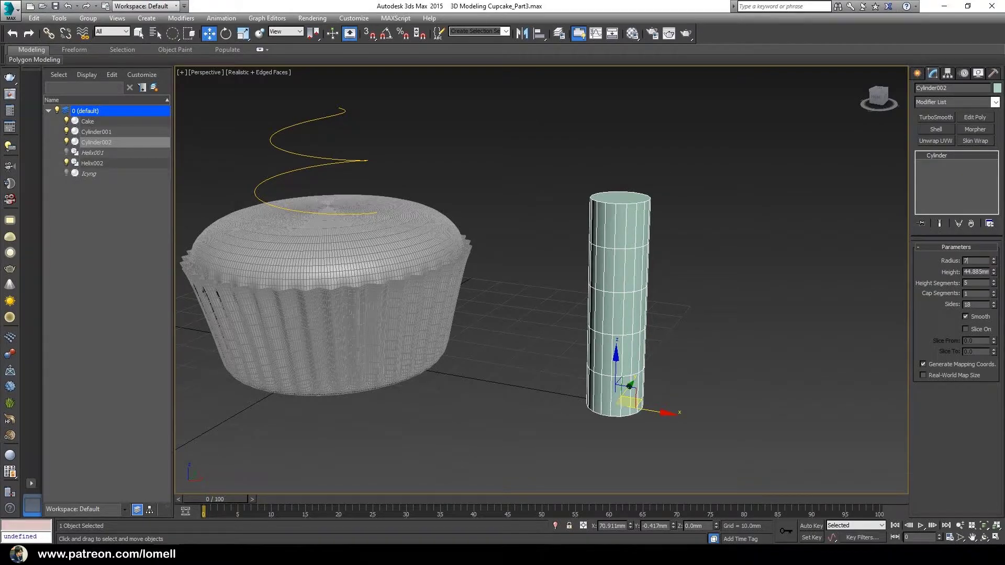
{"action": "key", "text": "Return"}
{"action": "double_click", "coordinate": [975, 272]}
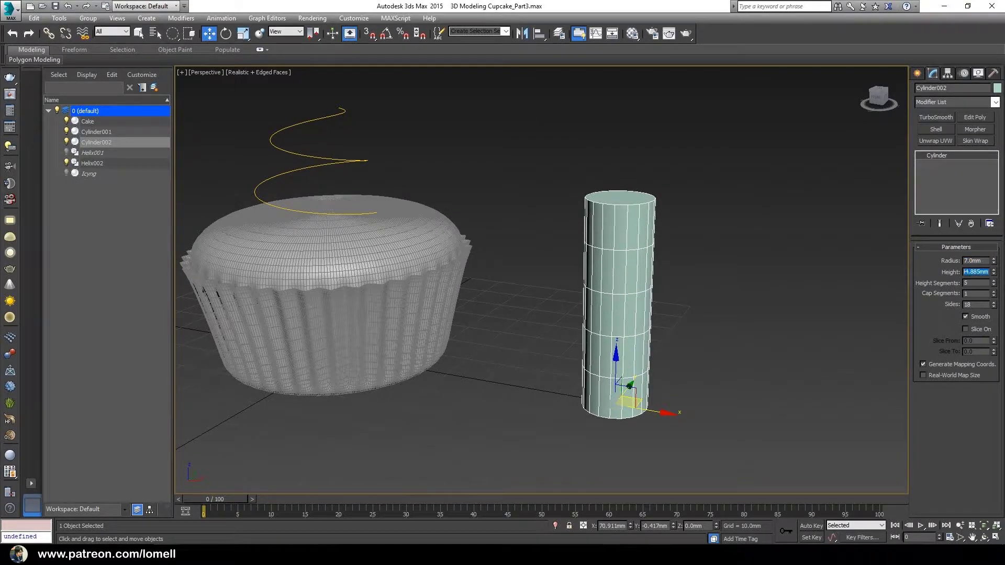
{"action": "type", "text": "50"}
{"action": "key", "text": "Return"}
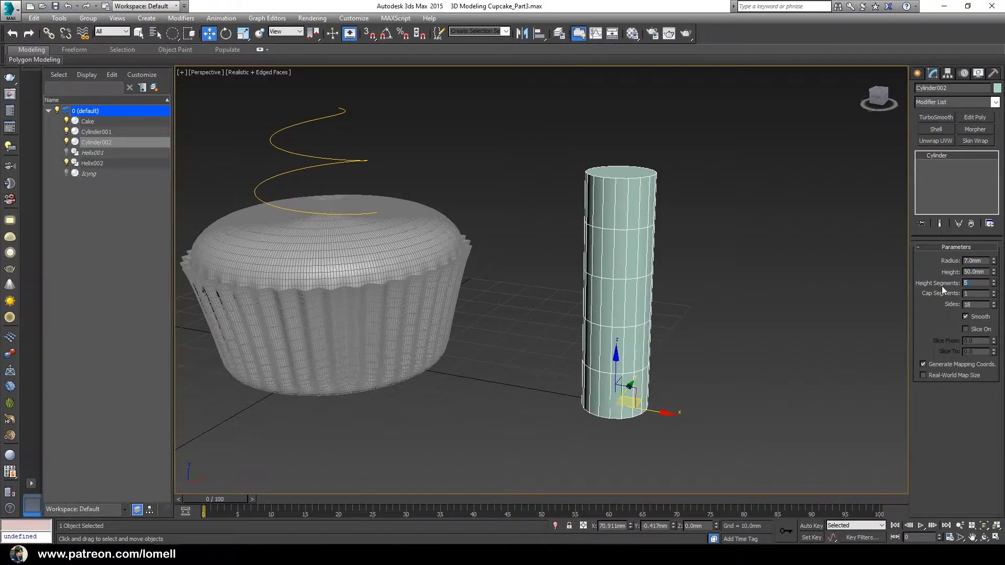
{"action": "key", "text": "Return"}
{"action": "type", "text": "12"}
{"action": "key", "text": "Return"}
{"action": "middle_click_drag", "start_coordinate": [673, 349], "coordinate": [681, 375], "text": "alt"}
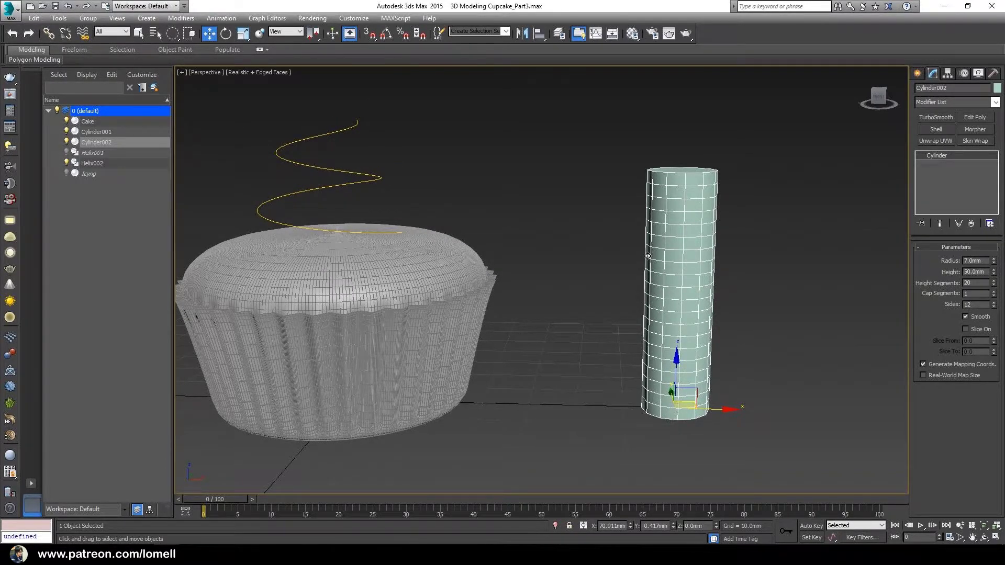
{"action": "left_click", "coordinate": [940, 104]}
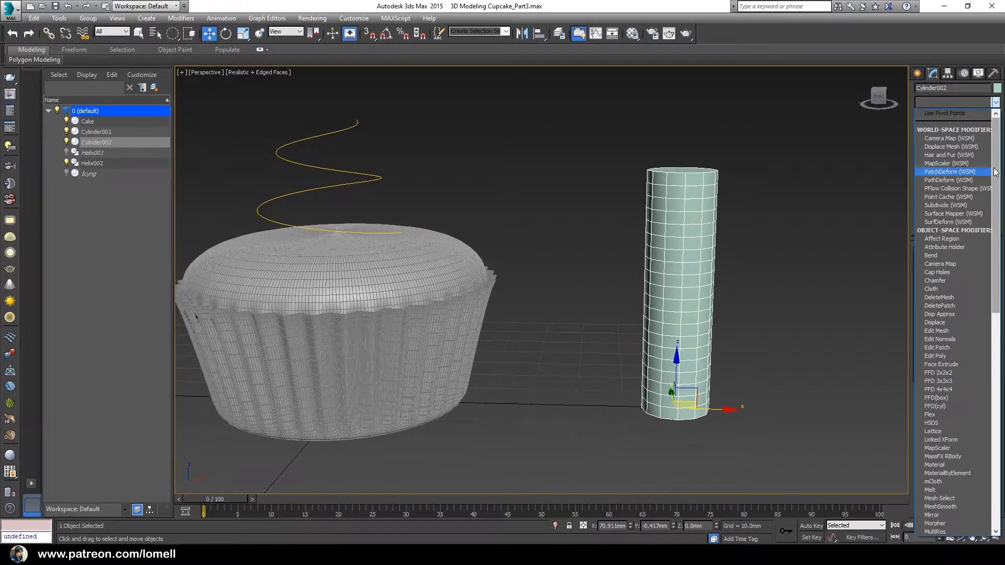
{"action": "scroll", "coordinate": [943, 173], "scroll_direction": "down", "scroll_amount": 3}
{"action": "scroll", "coordinate": [953, 322], "scroll_direction": "down", "scroll_amount": 3}
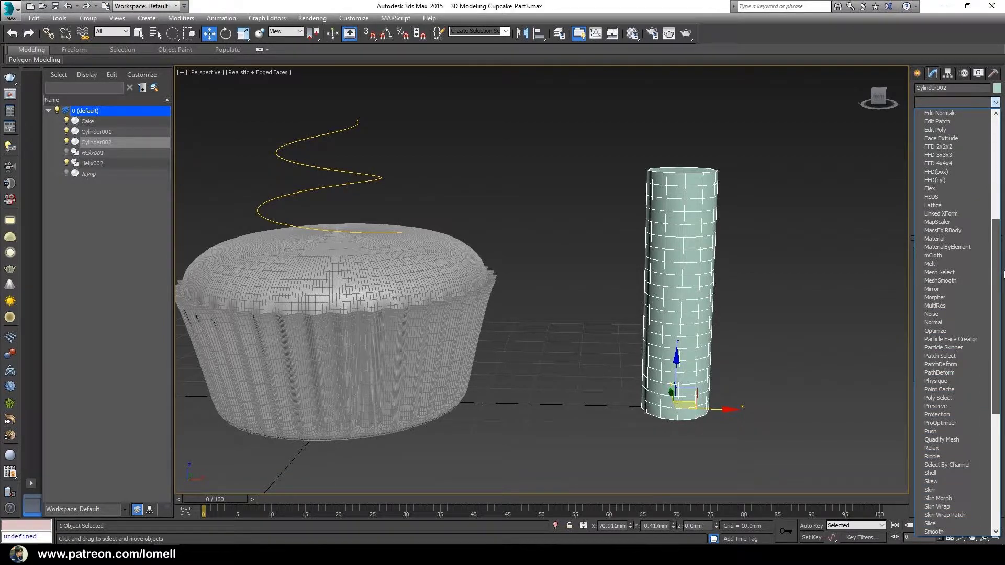
Add a PathDeform modifier to Cylinder002 with Helix002 picked as its path.
{"action": "scroll", "coordinate": [1001, 292], "scroll_direction": "down", "scroll_amount": 2}
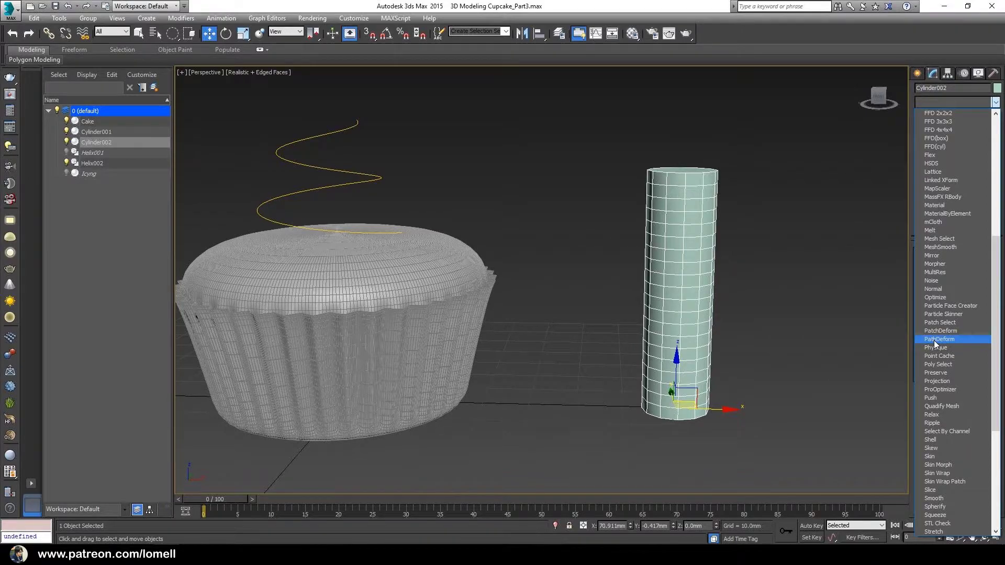
{"action": "left_click", "coordinate": [933, 339]}
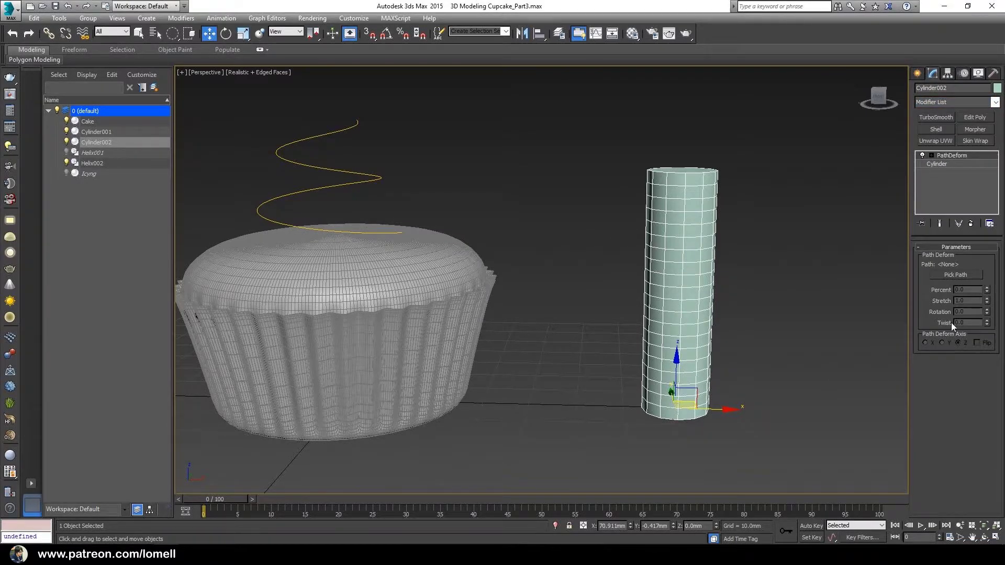
{"action": "left_click", "coordinate": [964, 274]}
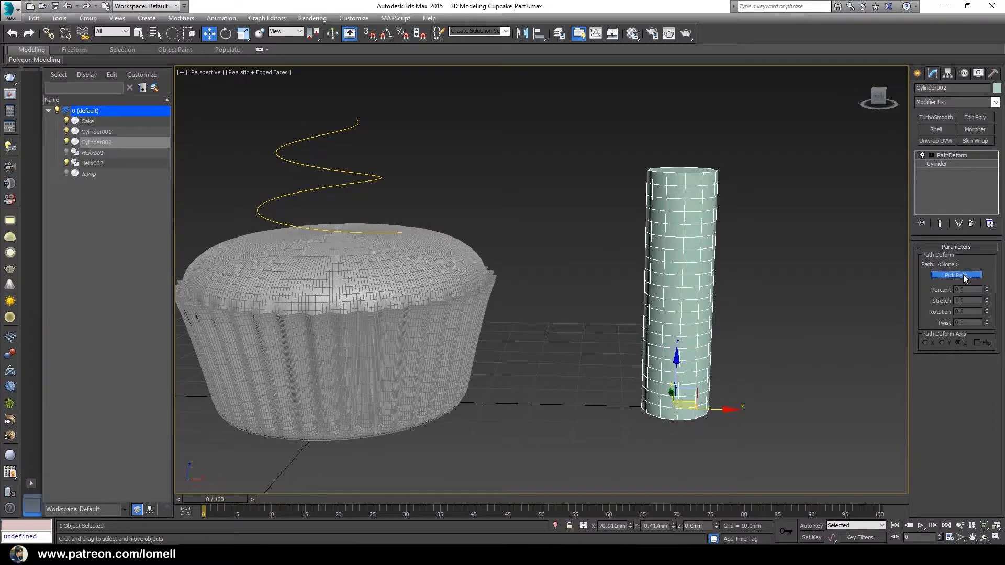
{"action": "left_click", "coordinate": [338, 170]}
{"action": "middle_click_drag", "start_coordinate": [396, 240], "coordinate": [416, 261]}
{"action": "middle_click_drag", "start_coordinate": [564, 302], "coordinate": [448, 369], "text": "alt"}
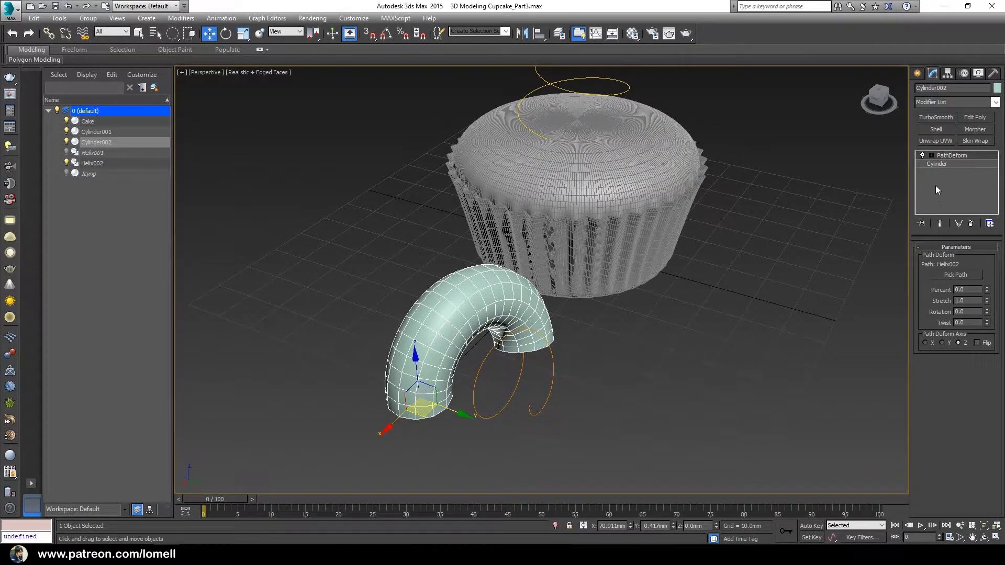
{"action": "middle_click_drag", "start_coordinate": [494, 363], "coordinate": [465, 178], "text": "alt"}
Hide Helix002 with its Scene Explorer light bulb and reselect Cylinder002.
{"action": "left_click", "coordinate": [481, 195]}
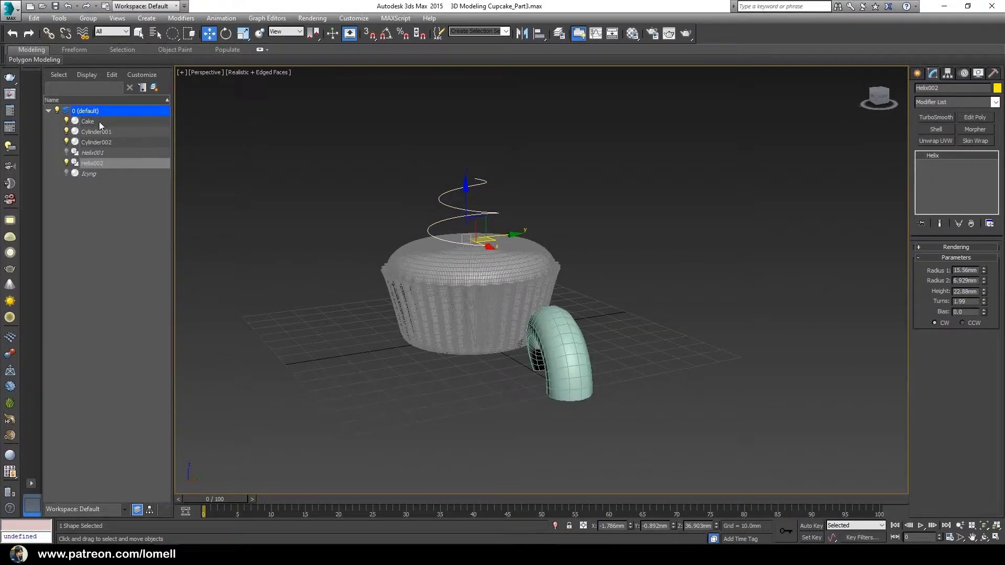
{"action": "left_click", "coordinate": [49, 111]}
{"action": "left_click", "coordinate": [48, 110]}
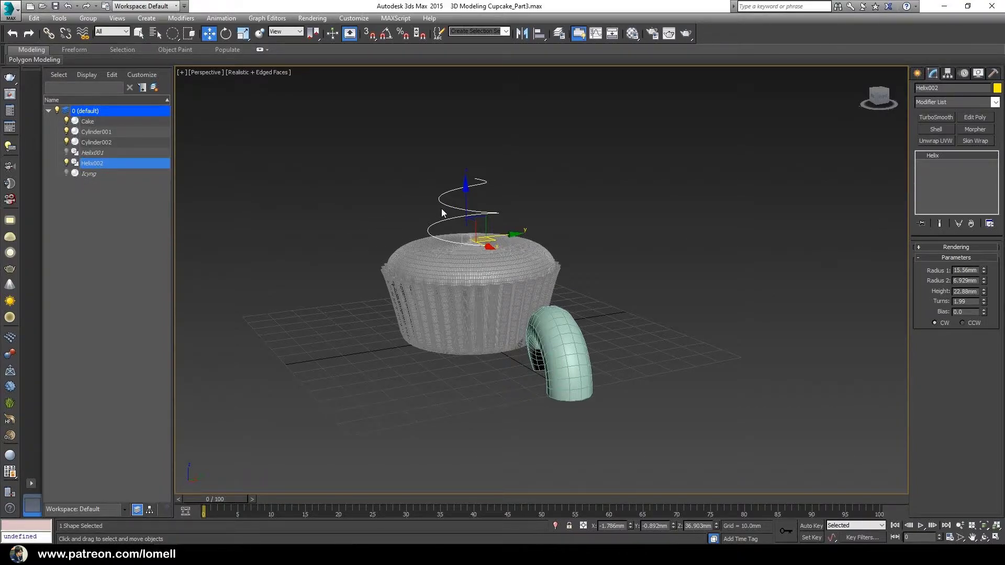
{"action": "left_click", "coordinate": [66, 162]}
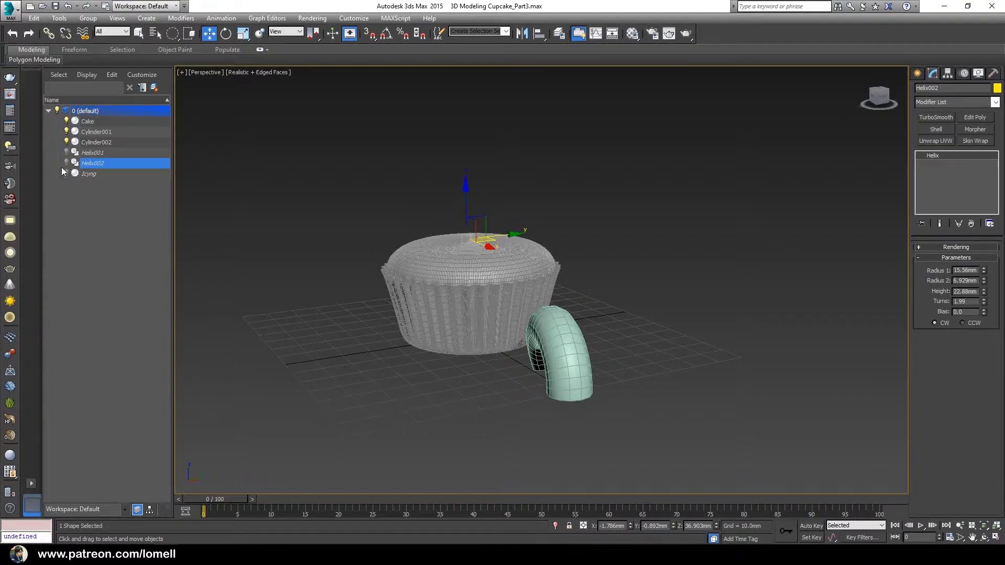
{"action": "left_click", "coordinate": [555, 342]}
{"action": "middle_click_drag", "start_coordinate": [555, 342], "coordinate": [539, 371], "text": "alt"}
{"action": "key", "text": "e"}
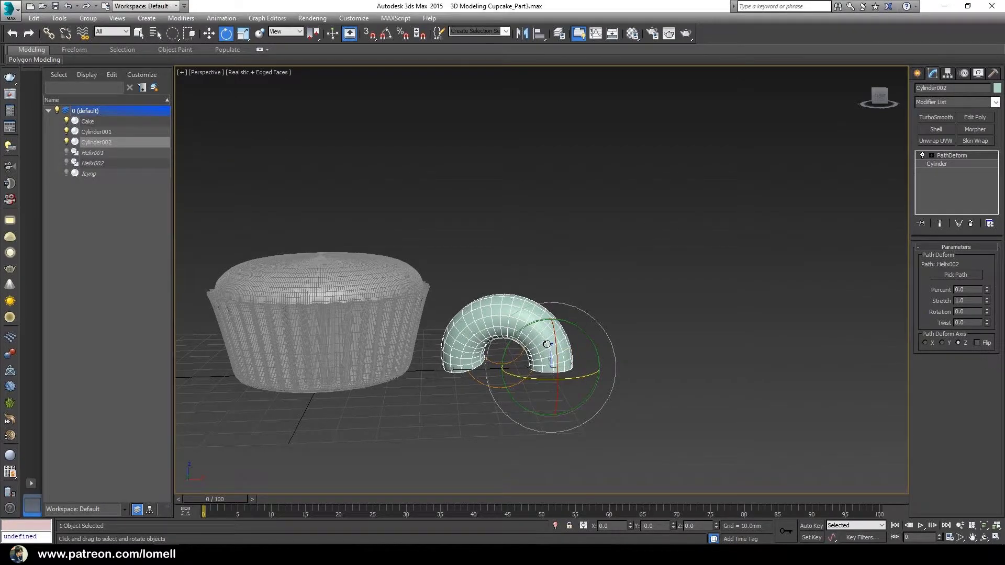
Rotate the icing piece upright about 86 degrees and centre it on the cupcake top.
{"action": "left_click_drag", "start_coordinate": [559, 341], "coordinate": [564, 425]}
{"action": "middle_click_drag", "start_coordinate": [563, 425], "coordinate": [558, 409], "text": "alt"}
{"action": "key", "text": "w"}
{"action": "left_click_drag", "start_coordinate": [554, 349], "coordinate": [381, 233]}
{"action": "middle_click_drag", "start_coordinate": [382, 234], "coordinate": [385, 306], "text": "alt"}
{"action": "left_click_drag", "start_coordinate": [386, 308], "coordinate": [399, 312]}
{"action": "middle_click_drag", "start_coordinate": [399, 312], "coordinate": [497, 250], "text": "alt"}
{"action": "left_click_drag", "start_coordinate": [477, 247], "coordinate": [468, 258]}
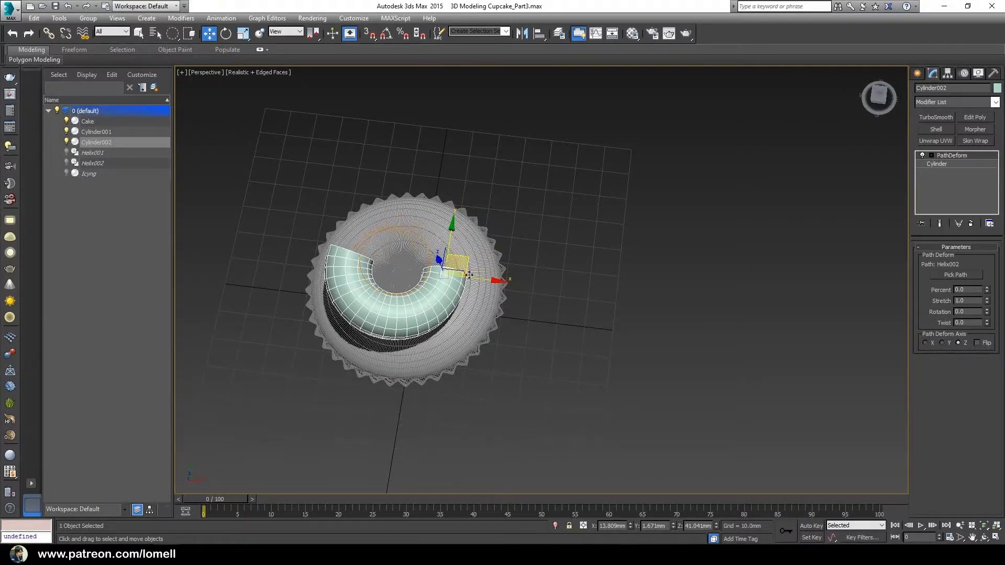
{"action": "middle_click_drag", "start_coordinate": [468, 258], "coordinate": [421, 260], "text": "alt"}
{"action": "scroll", "coordinate": [422, 263], "scroll_direction": "up", "scroll_amount": 3}
{"action": "middle_click_drag", "start_coordinate": [435, 312], "coordinate": [473, 335]}
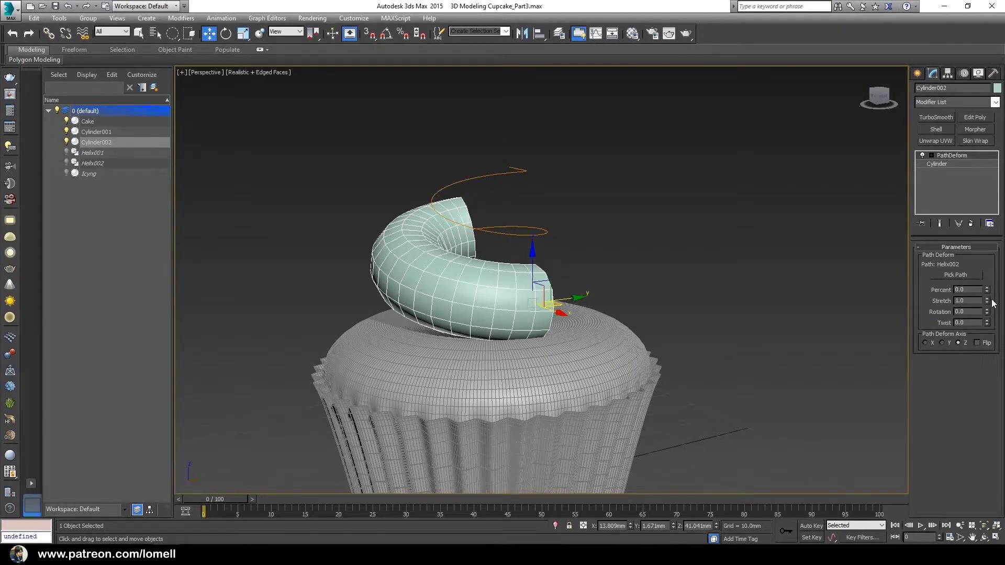
Set PathDeform Stretch to 2.85 and level the swirl with slight X-axis tilts.
{"action": "left_click_drag", "start_coordinate": [989, 302], "coordinate": [957, 201]}
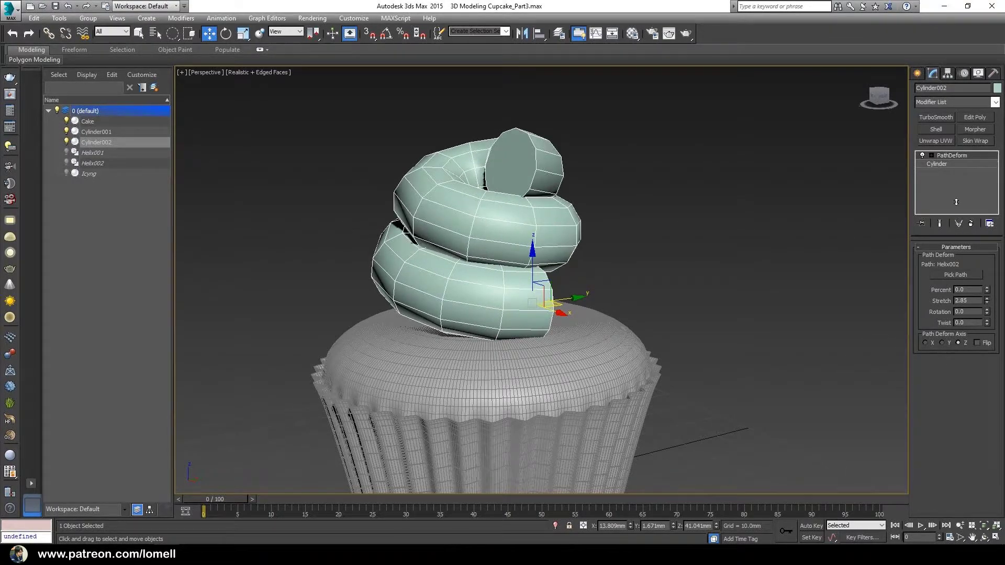
{"action": "middle_click_drag", "start_coordinate": [513, 209], "coordinate": [574, 244], "text": "alt"}
{"action": "key", "text": "e"}
{"action": "left_click_drag", "start_coordinate": [581, 258], "coordinate": [526, 276]}
{"action": "middle_click_drag", "start_coordinate": [527, 277], "coordinate": [469, 279], "text": "alt"}
{"action": "left_click_drag", "start_coordinate": [518, 270], "coordinate": [526, 278]}
{"action": "middle_click_drag", "start_coordinate": [526, 278], "coordinate": [504, 290], "text": "alt"}
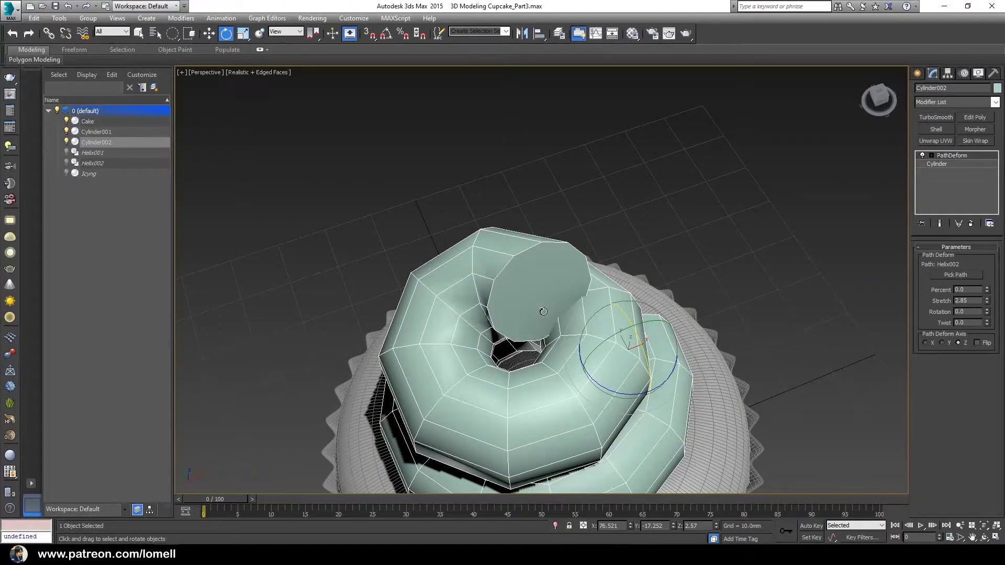
{"action": "middle_click_drag", "start_coordinate": [600, 349], "coordinate": [432, 366], "text": "alt"}
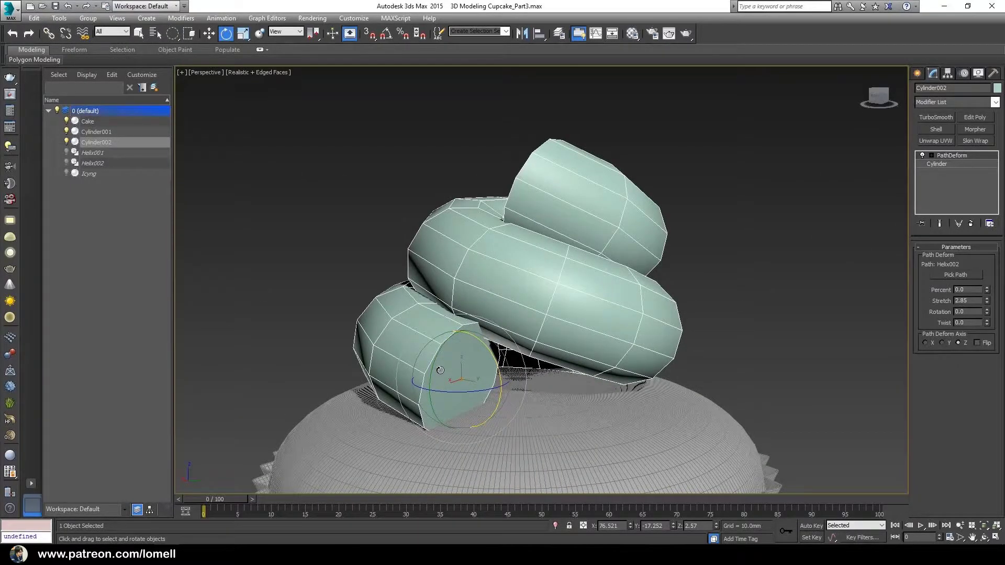
{"action": "middle_click_drag", "start_coordinate": [474, 309], "coordinate": [523, 389], "text": "alt"}
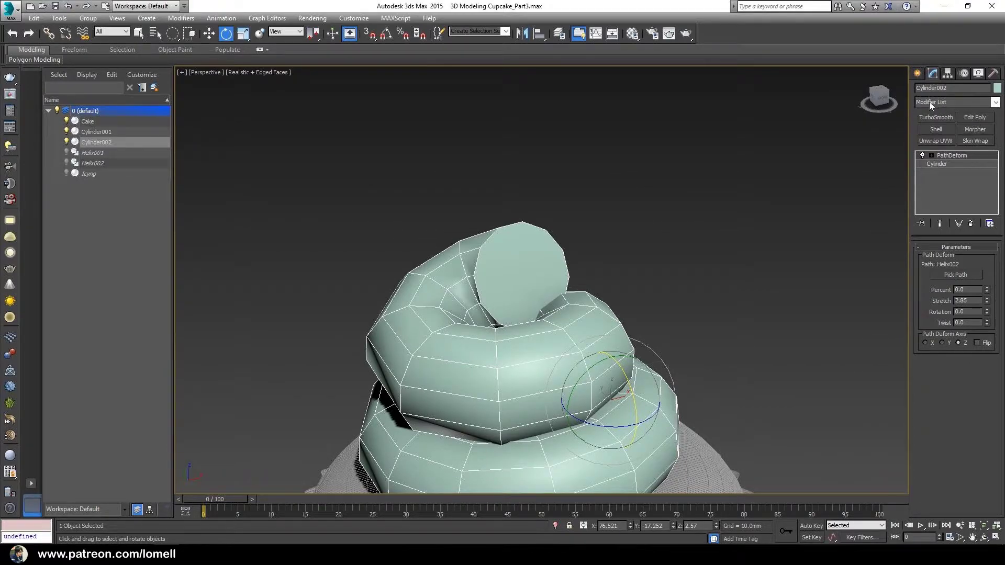
Add an Edit Poly modifier above PathDeform and switch to Polygon level.
{"action": "left_click", "coordinate": [972, 118]}
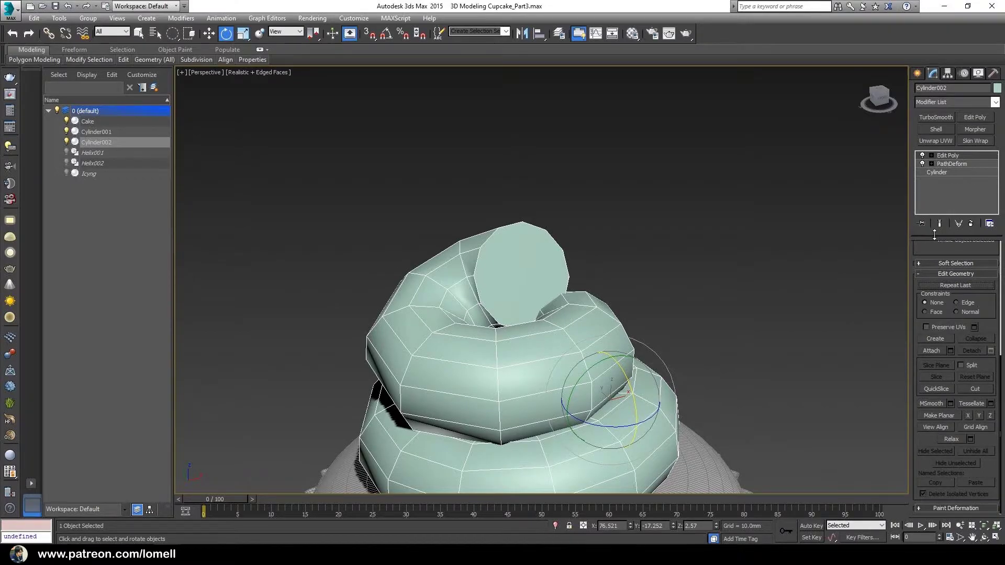
{"action": "left_click_drag", "start_coordinate": [927, 248], "coordinate": [925, 357]}
{"action": "middle_click_drag", "start_coordinate": [849, 380], "coordinate": [706, 391], "text": "alt"}
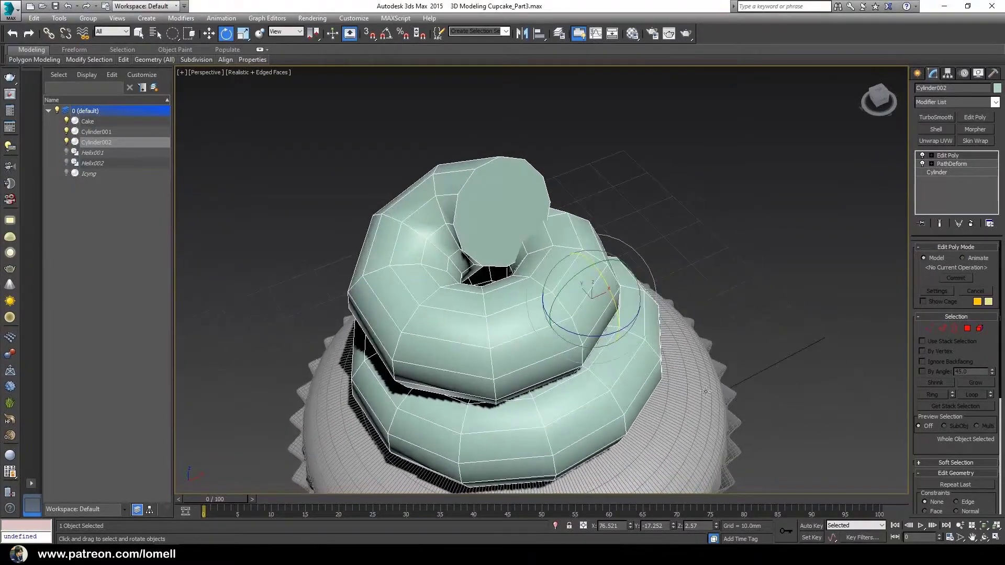
{"action": "left_click", "coordinate": [930, 330]}
{"action": "left_click", "coordinate": [942, 329]}
{"action": "left_click", "coordinate": [955, 329]}
{"action": "left_click", "coordinate": [967, 329]}
{"action": "left_click", "coordinate": [980, 329]}
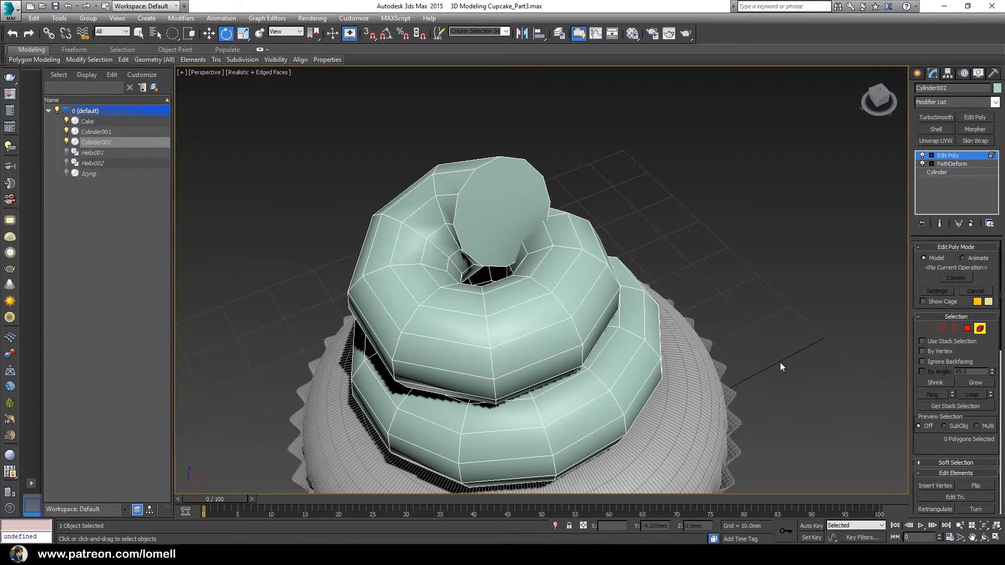
{"action": "key", "text": "4"}
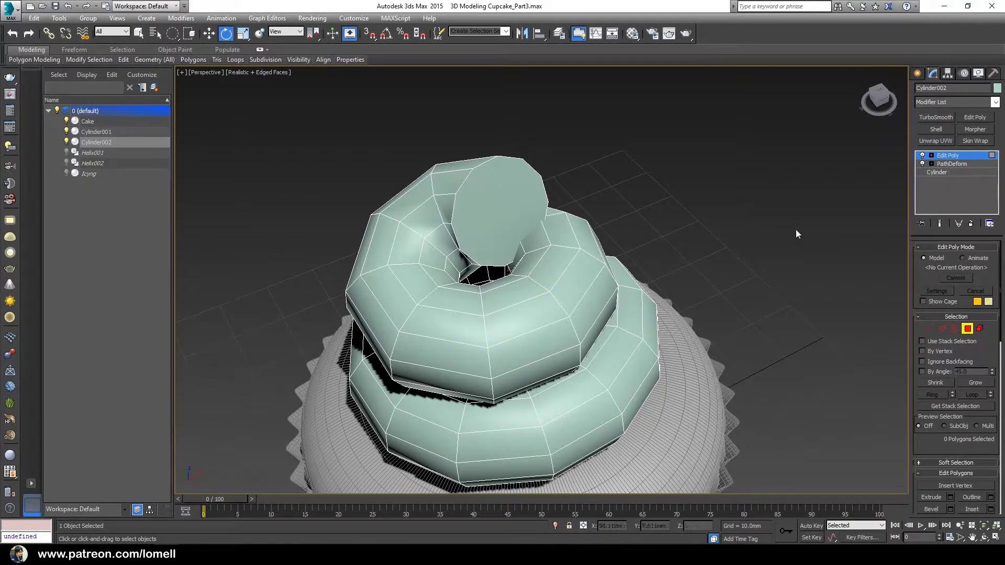
Select the icing's top end cap and scale it down to about 80%.
{"action": "left_click", "coordinate": [510, 224]}
{"action": "middle_click_drag", "start_coordinate": [552, 327], "coordinate": [539, 358]}
{"action": "key", "text": "r"}
{"action": "left_click_drag", "start_coordinate": [506, 220], "coordinate": [518, 448]}
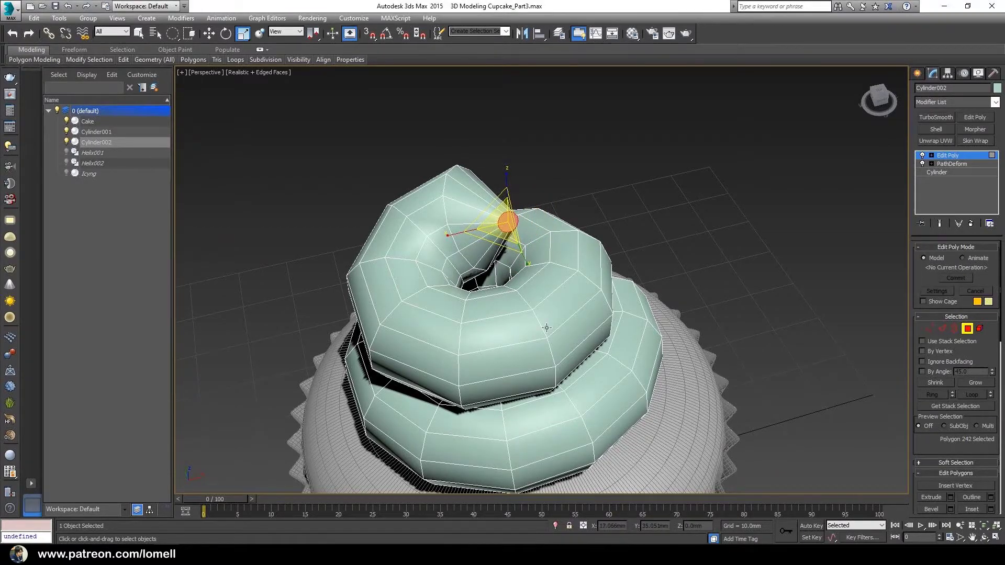
{"action": "middle_click_drag", "start_coordinate": [546, 328], "coordinate": [452, 310], "text": "alt"}
Move the top cap slightly lower and nudge it into place.
{"action": "key", "text": "w"}
{"action": "middle_click_drag", "start_coordinate": [521, 326], "coordinate": [544, 294], "text": "alt"}
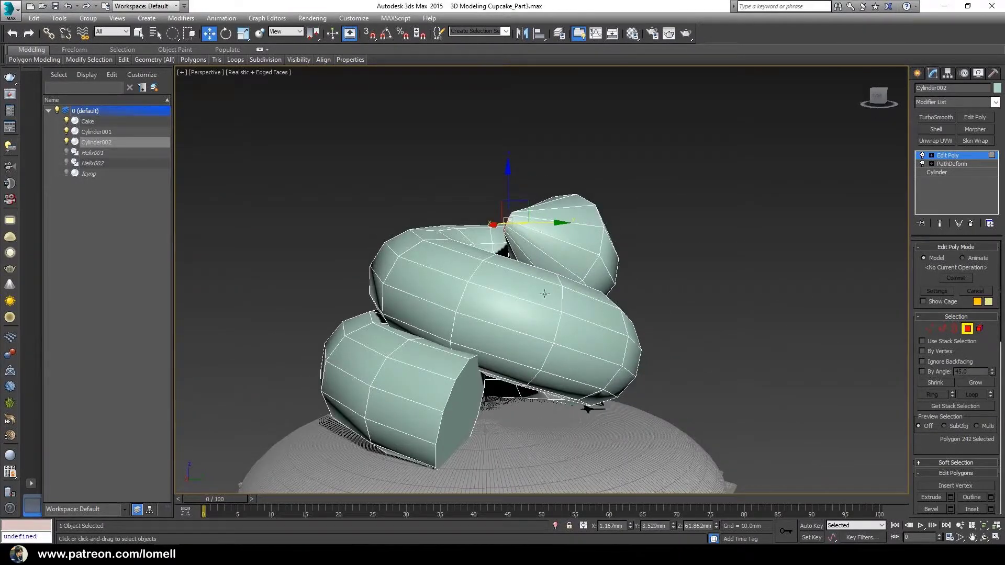
{"action": "left_click_drag", "start_coordinate": [511, 214], "coordinate": [515, 252]}
{"action": "middle_click_drag", "start_coordinate": [514, 253], "coordinate": [491, 267], "text": "alt"}
{"action": "left_click_drag", "start_coordinate": [493, 278], "coordinate": [459, 310]}
{"action": "middle_click_drag", "start_coordinate": [473, 332], "coordinate": [505, 268], "text": "alt"}
{"action": "left_click_drag", "start_coordinate": [489, 265], "coordinate": [487, 256]}
{"action": "middle_click_drag", "start_coordinate": [487, 256], "coordinate": [496, 332], "text": "alt"}
{"action": "left_click_drag", "start_coordinate": [489, 288], "coordinate": [485, 284]}
{"action": "middle_click_drag", "start_coordinate": [484, 285], "coordinate": [519, 324], "text": "alt"}
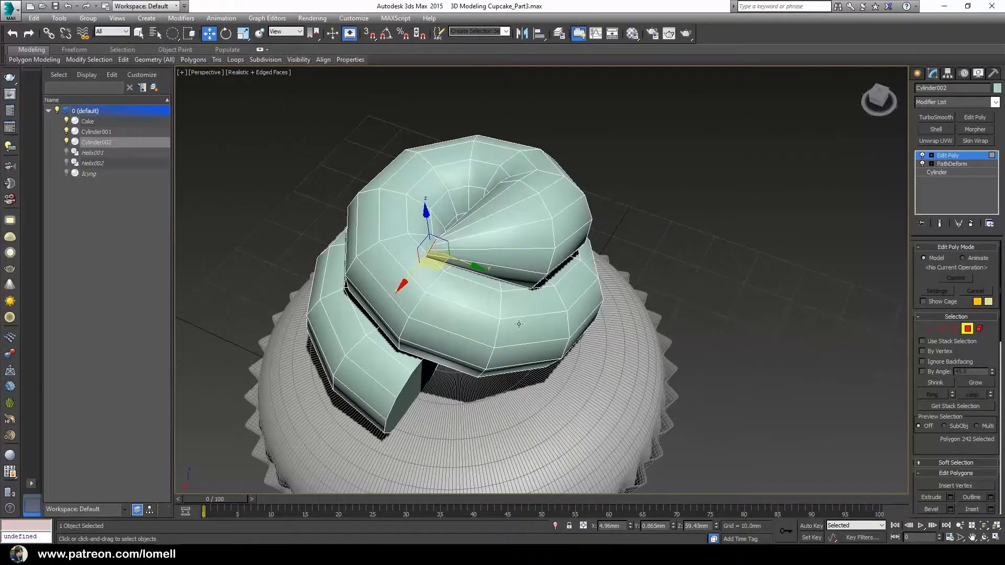
In Edge mode, select the edge ring at the swirl tip, shrink it and lower it inward.
{"action": "key", "text": "2"}
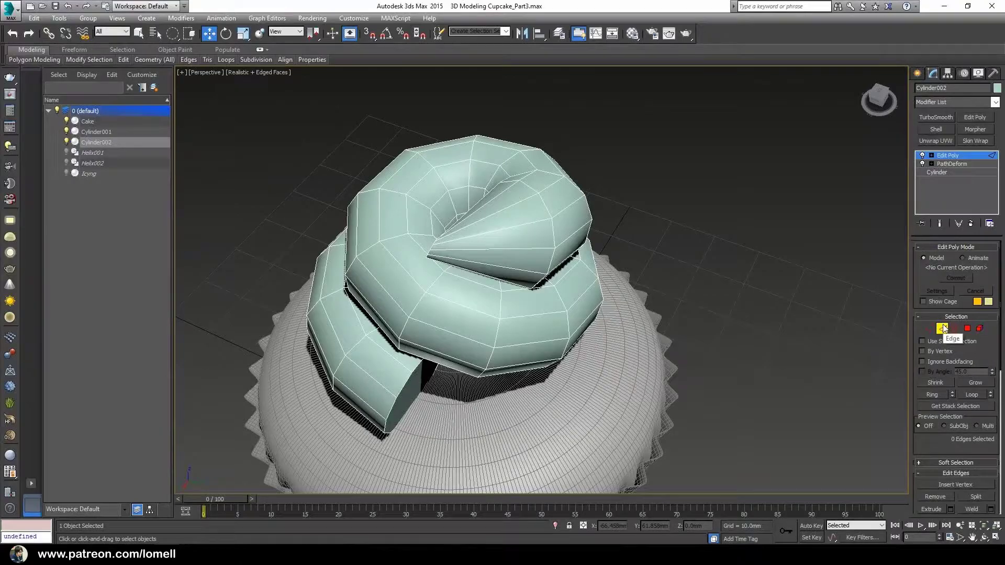
{"action": "scroll", "coordinate": [497, 238], "scroll_direction": "up", "scroll_amount": 3}
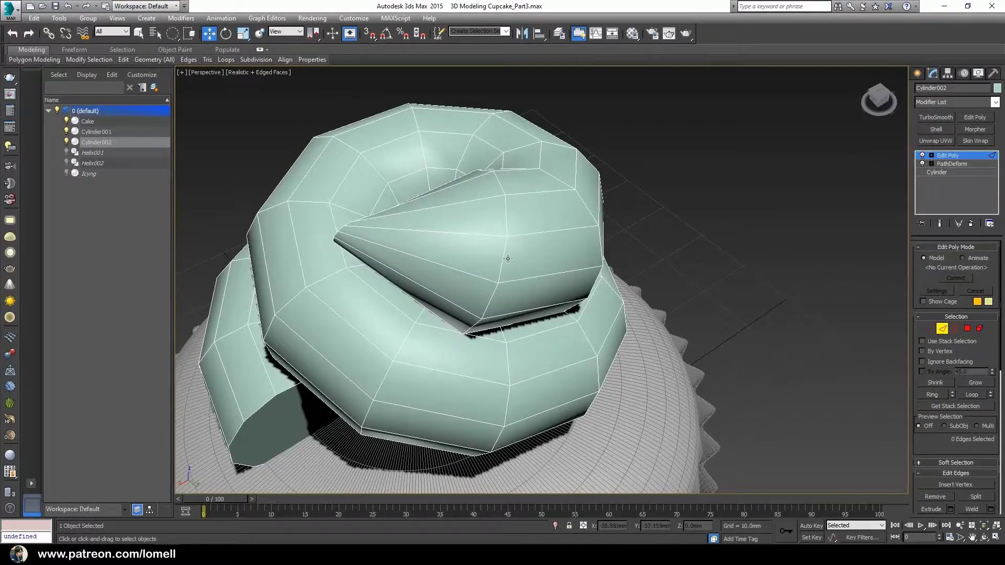
{"action": "double_click", "coordinate": [501, 258]}
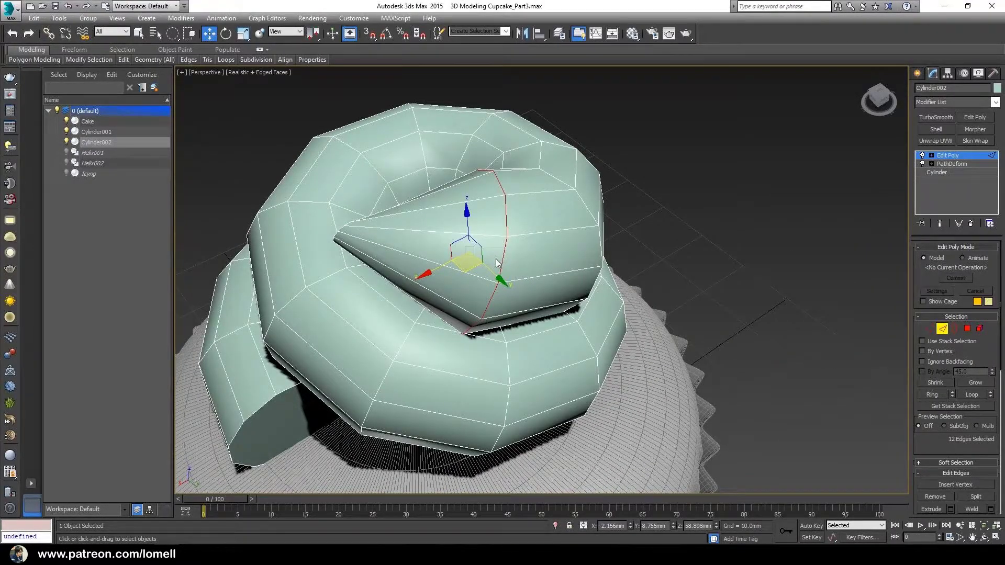
{"action": "key", "text": "r"}
{"action": "scroll", "coordinate": [488, 293], "scroll_direction": "down", "scroll_amount": 2}
{"action": "middle_click_drag", "start_coordinate": [488, 294], "coordinate": [491, 275], "text": "alt"}
{"action": "left_click_drag", "start_coordinate": [480, 267], "coordinate": [477, 313]}
{"action": "middle_click_drag", "start_coordinate": [466, 372], "coordinate": [468, 389], "text": "alt"}
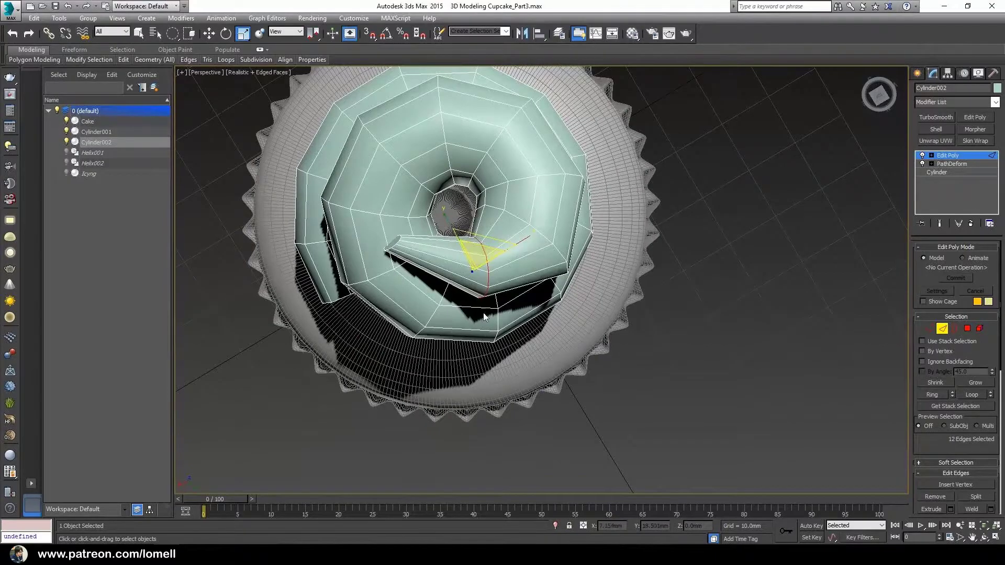
{"action": "key", "text": "w"}
{"action": "left_click_drag", "start_coordinate": [471, 297], "coordinate": [465, 322]}
{"action": "middle_click_drag", "start_coordinate": [464, 361], "coordinate": [465, 266], "text": "alt"}
{"action": "left_click_drag", "start_coordinate": [471, 260], "coordinate": [470, 267]}
{"action": "middle_click_drag", "start_coordinate": [470, 267], "coordinate": [538, 319], "text": "alt"}
{"action": "scroll", "coordinate": [498, 333], "scroll_direction": "up", "scroll_amount": 3}
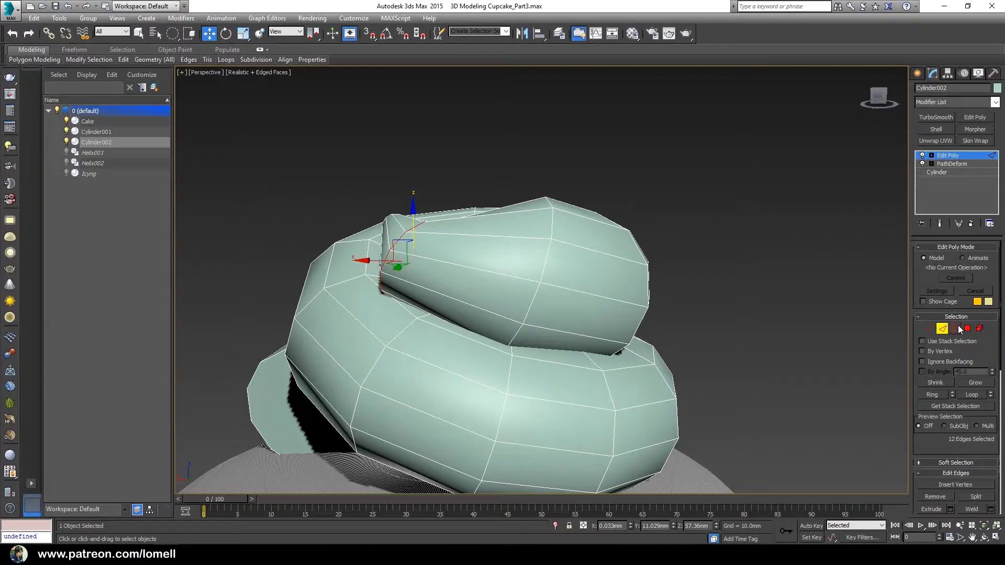
Select the next edge ring along the coil and lower it.
{"action": "double_click", "coordinate": [545, 268]}
{"action": "middle_click_drag", "start_coordinate": [551, 315], "coordinate": [527, 244]}
{"action": "key", "text": "r"}
{"action": "key", "text": "w"}
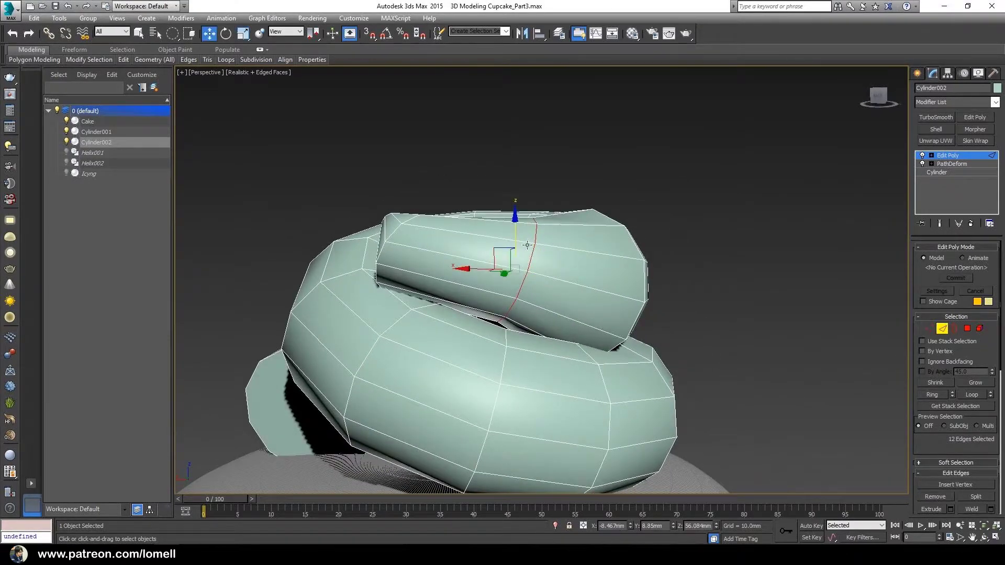
{"action": "left_click_drag", "start_coordinate": [515, 242], "coordinate": [506, 263]}
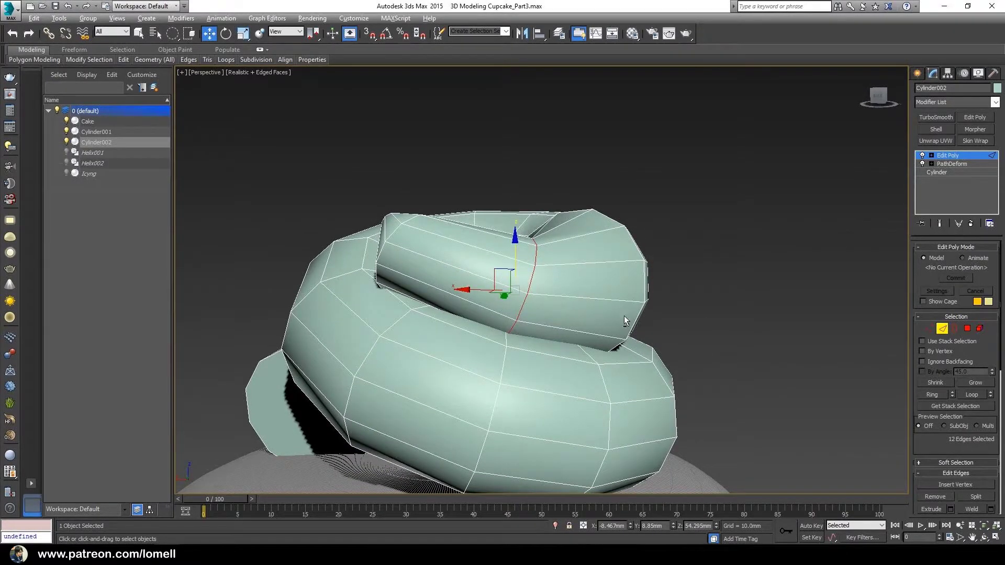
{"action": "middle_click_drag", "start_coordinate": [506, 262], "coordinate": [501, 277], "text": "alt"}
Select the following edge ring, shrink it and drop it so the coil dips.
{"action": "double_click", "coordinate": [517, 257]}
{"action": "key", "text": "r"}
{"action": "left_click_drag", "start_coordinate": [496, 243], "coordinate": [498, 263]}
{"action": "middle_click_drag", "start_coordinate": [501, 281], "coordinate": [517, 274], "text": "alt"}
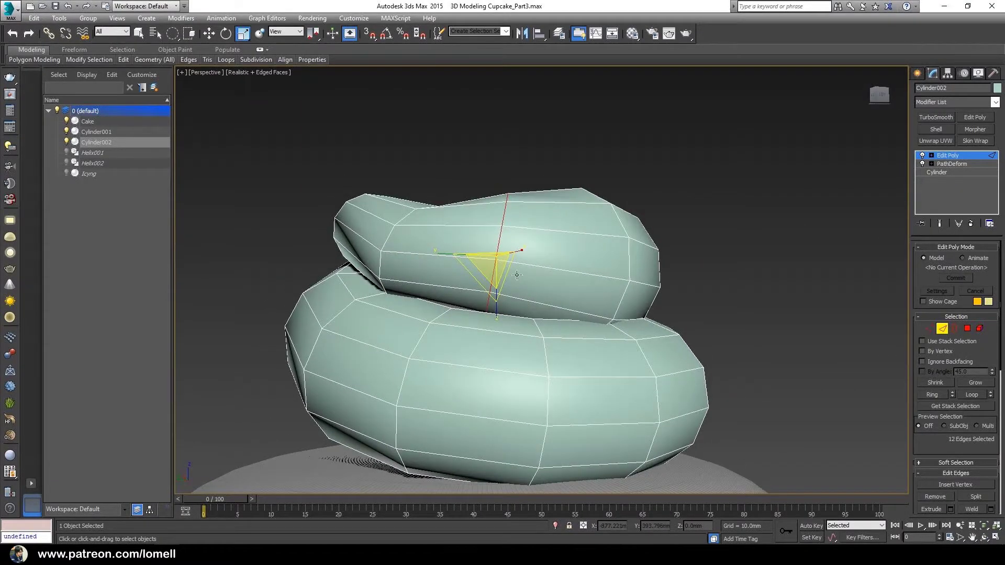
{"action": "key", "text": "w"}
{"action": "left_click_drag", "start_coordinate": [498, 217], "coordinate": [498, 228]}
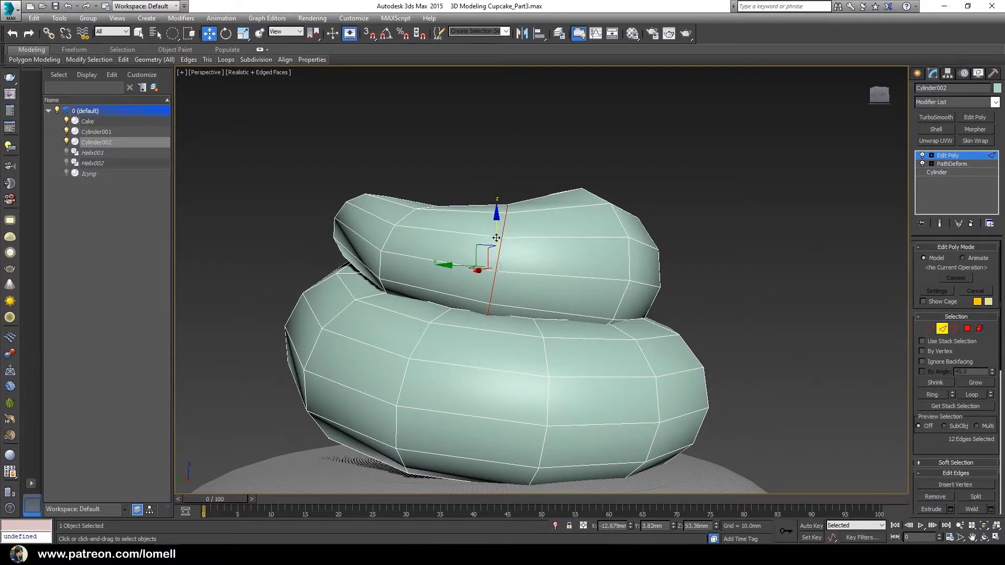
{"action": "key", "text": "r"}
{"action": "left_click_drag", "start_coordinate": [494, 275], "coordinate": [496, 279]}
Fine-tune that edge ring's scale slightly, viewed around the top coil.
{"action": "mouse_move", "coordinate": [523, 286]}
{"action": "middle_mouse_down", "text": "alt"}
{"action": "mouse_move", "coordinate": [560, 296]}
{"action": "mouse_move", "coordinate": [529, 287]}
{"action": "middle_mouse_up", "text": "alt"}
{"action": "middle_click_drag", "start_coordinate": [619, 285], "coordinate": [641, 257], "text": "alt"}
{"action": "key", "text": "w"}
{"action": "key", "text": "r"}
{"action": "left_click_drag", "start_coordinate": [647, 250], "coordinate": [635, 258]}
{"action": "middle_click_drag", "start_coordinate": [635, 258], "coordinate": [507, 323], "text": "alt"}
{"action": "scroll", "coordinate": [541, 323], "scroll_direction": "down", "scroll_amount": 5}
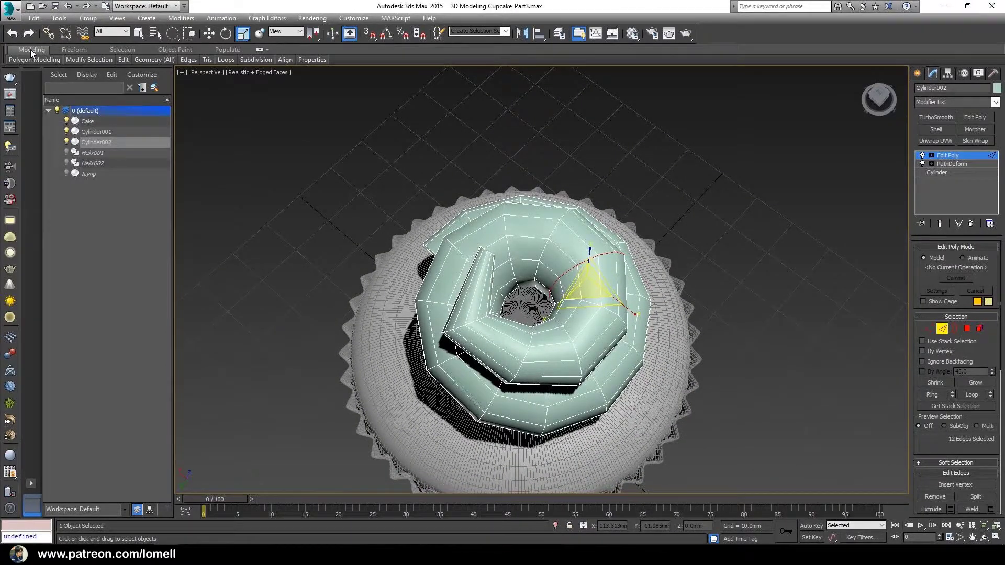
Expand the Modeling ribbon to show the full set of polygon modelling tools.
{"action": "double_click", "coordinate": [83, 49]}
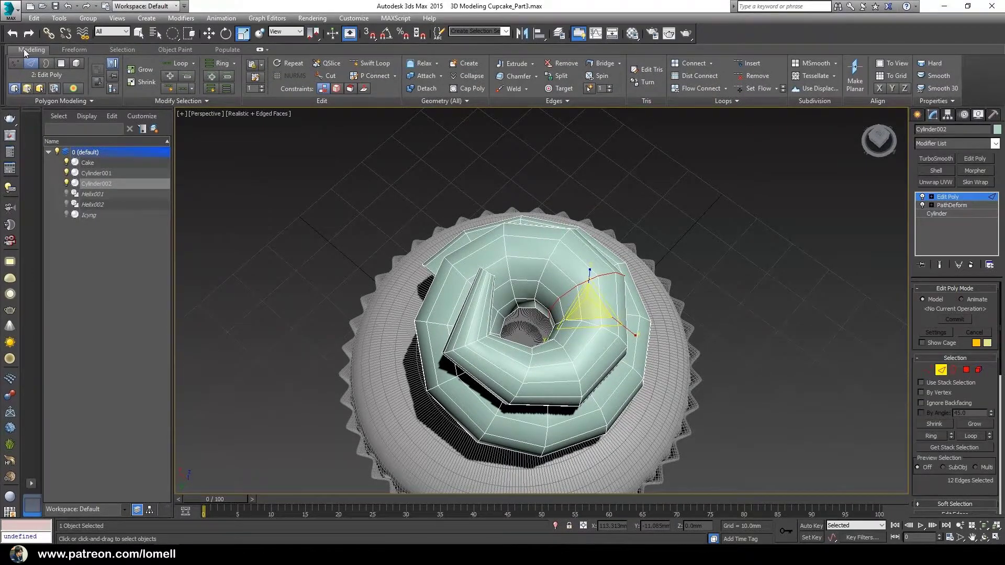
{"action": "right_click", "coordinate": [734, 39]}
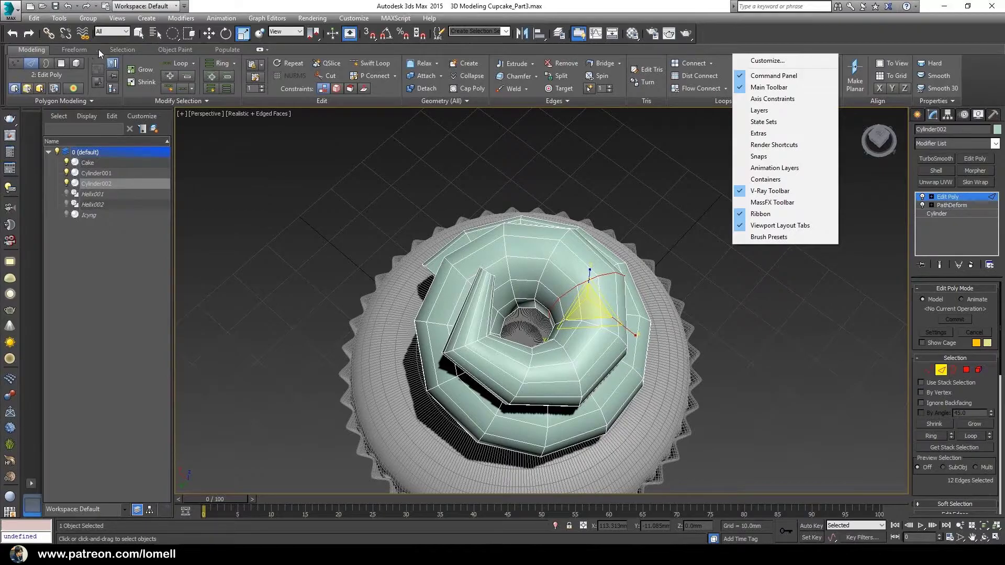
{"action": "left_click", "coordinate": [24, 51]}
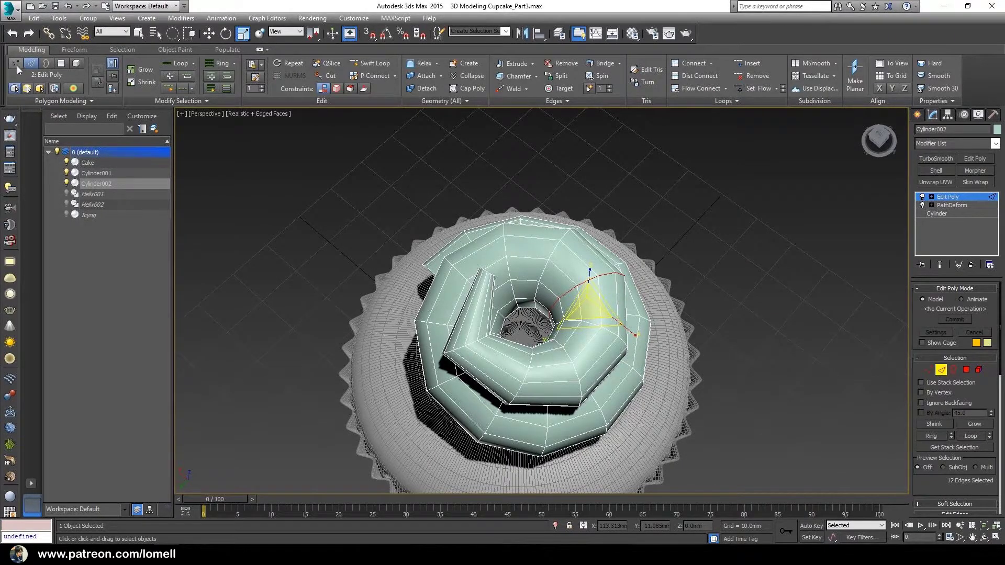
With Swift Loop, add two edge loops across the coil near its tip.
{"action": "left_click", "coordinate": [373, 64]}
{"action": "scroll", "coordinate": [351, 331], "scroll_direction": "up", "scroll_amount": 5}
{"action": "mouse_move", "coordinate": [350, 331]}
{"action": "middle_mouse_down", "text": "alt"}
{"action": "mouse_move", "coordinate": [372, 294]}
{"action": "mouse_move", "coordinate": [355, 314]}
{"action": "middle_mouse_up", "text": "alt"}
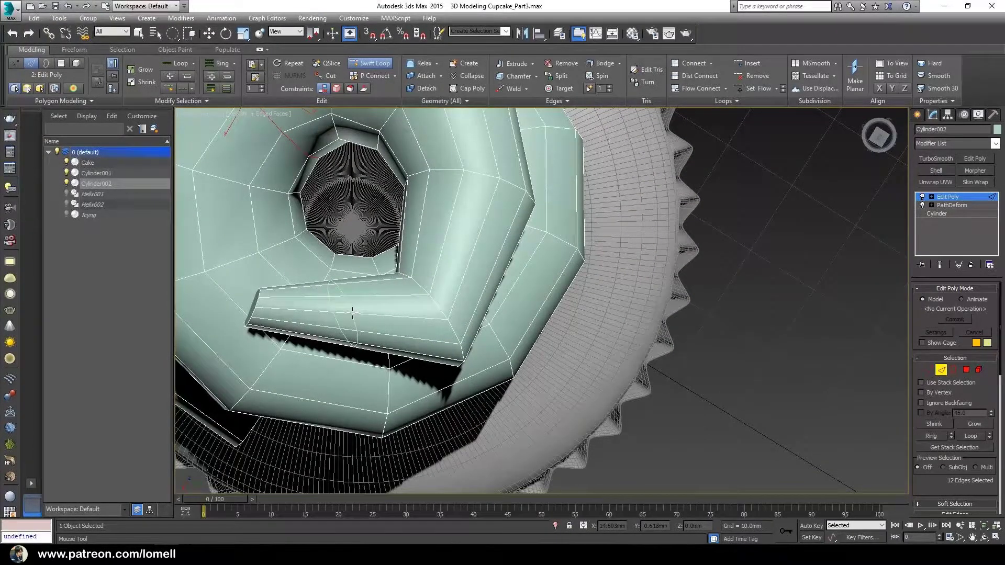
{"action": "left_click", "coordinate": [353, 313]}
{"action": "middle_click_drag", "start_coordinate": [380, 326], "coordinate": [400, 341], "text": "alt"}
{"action": "left_click", "coordinate": [398, 341]}
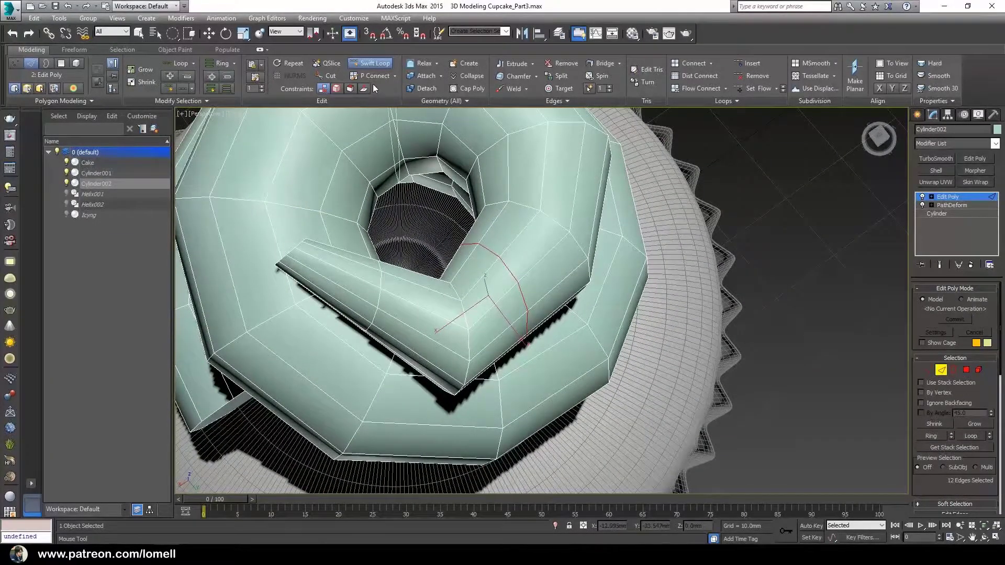
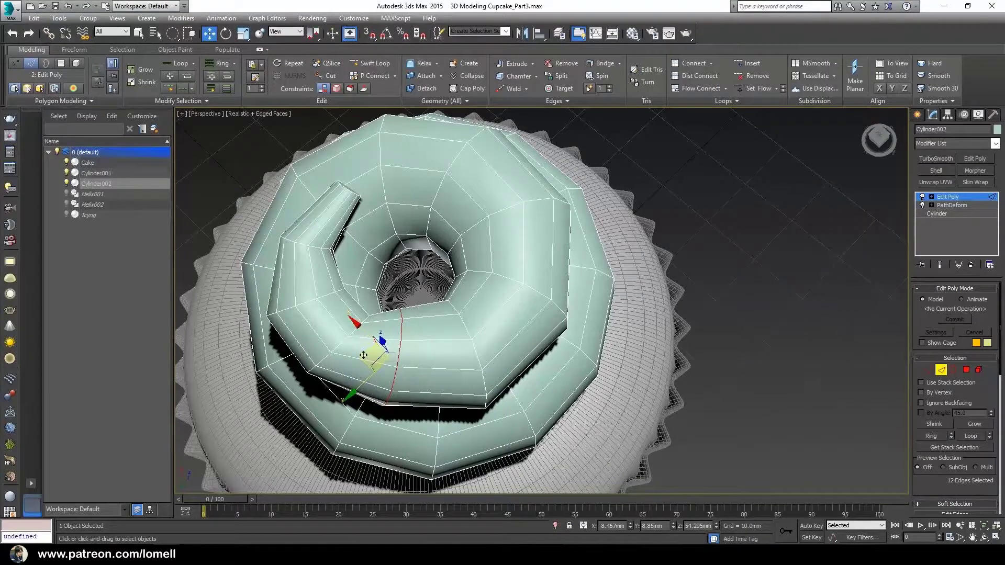
Select an edge loop near the swirl's tip and rotate it to tilt the coil's end.
{"action": "middle_click_drag", "start_coordinate": [370, 367], "coordinate": [331, 367], "text": "alt"}
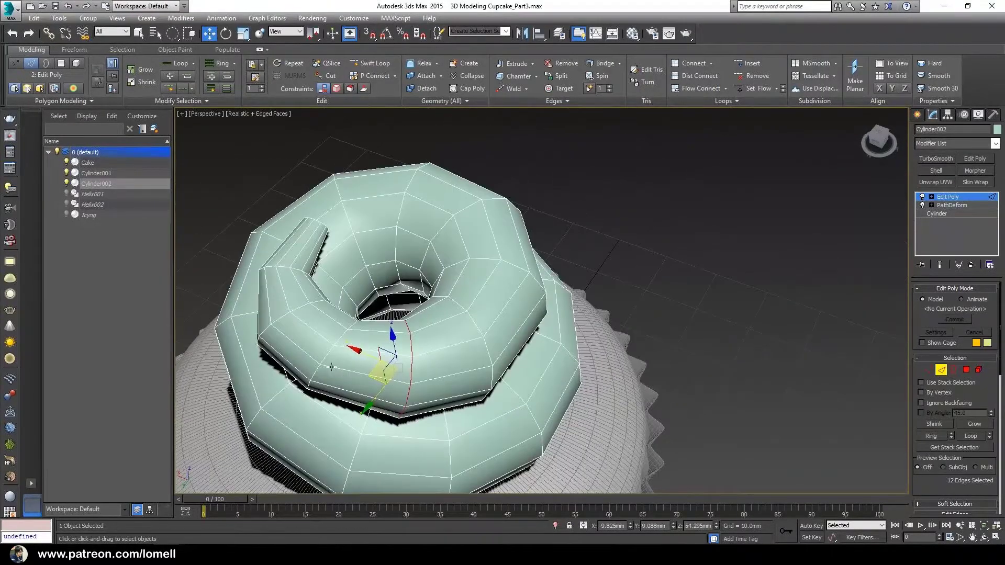
{"action": "double_click", "coordinate": [328, 357]}
{"action": "key", "text": "e"}
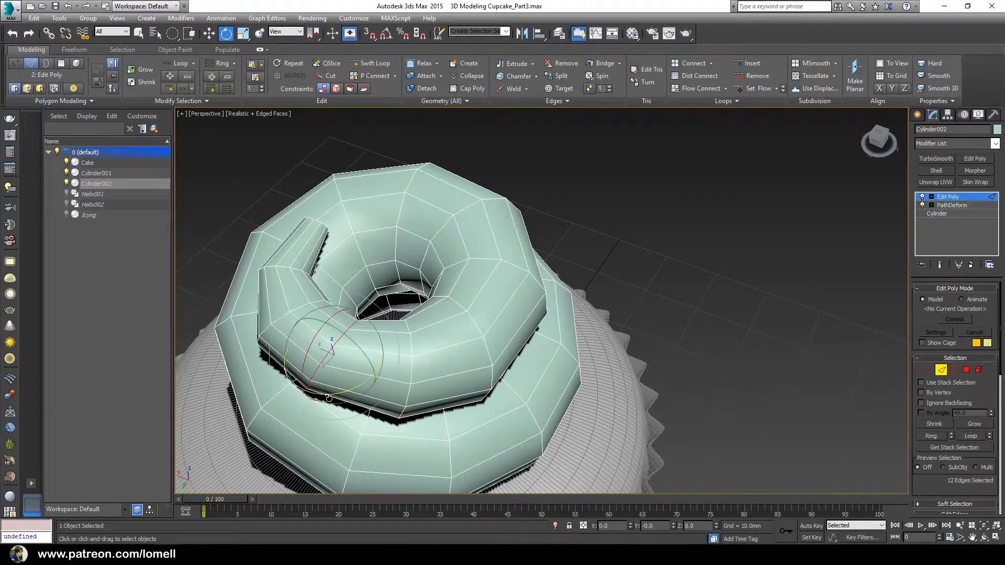
{"action": "left_click_drag", "start_coordinate": [338, 391], "coordinate": [347, 387]}
{"action": "middle_click_drag", "start_coordinate": [346, 388], "coordinate": [333, 353], "text": "alt"}
Move that edge loop along and up the tube so the tip lifts into a curl.
{"action": "key", "text": "w"}
{"action": "left_click_drag", "start_coordinate": [333, 353], "coordinate": [301, 328]}
{"action": "scroll", "coordinate": [356, 343], "scroll_direction": "down", "scroll_amount": 3}
{"action": "mouse_move", "coordinate": [356, 348]}
{"action": "middle_mouse_down", "text": "alt"}
{"action": "mouse_move", "coordinate": [345, 402]}
{"action": "mouse_move", "coordinate": [277, 448]}
{"action": "mouse_move", "coordinate": [355, 393]}
{"action": "mouse_move", "coordinate": [364, 335]}
{"action": "middle_mouse_up", "text": "alt"}
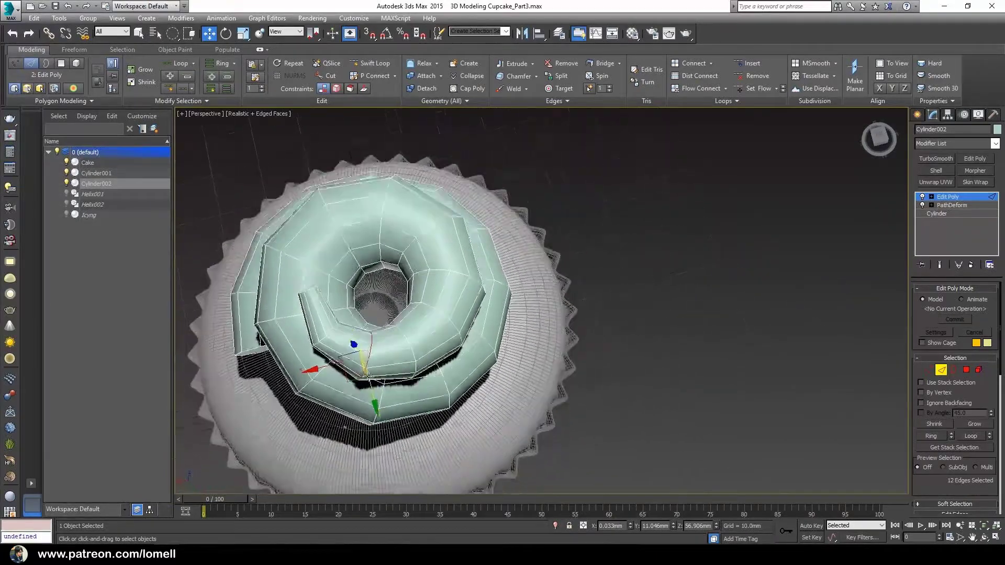
{"action": "scroll", "coordinate": [364, 334], "scroll_direction": "up", "scroll_amount": 5}
{"action": "left_click_drag", "start_coordinate": [355, 377], "coordinate": [353, 370]}
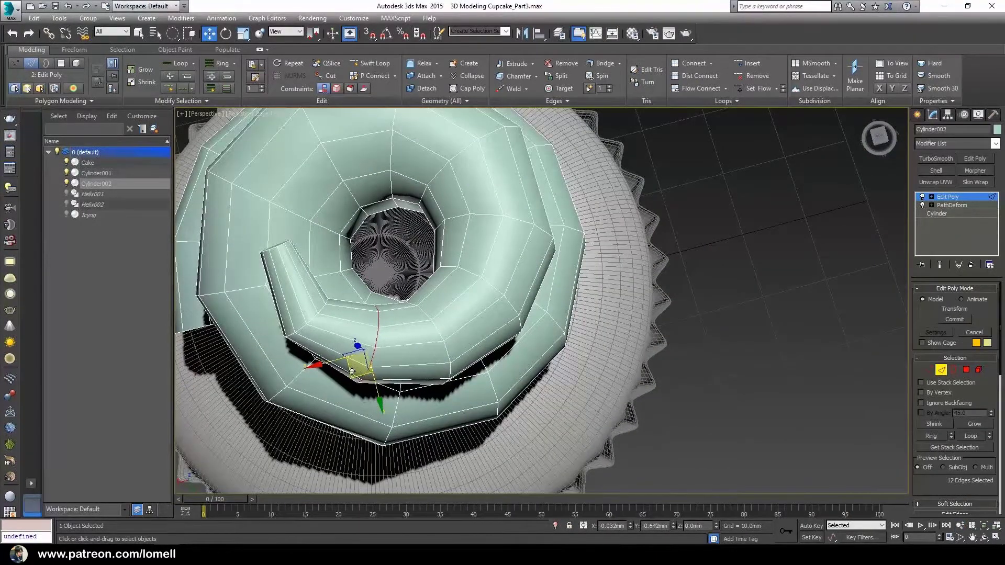
{"action": "middle_click_drag", "start_coordinate": [316, 321], "coordinate": [554, 201]}
At Polygon level, select the flat end cap at the icing tube's tip.
{"action": "key", "text": "4"}
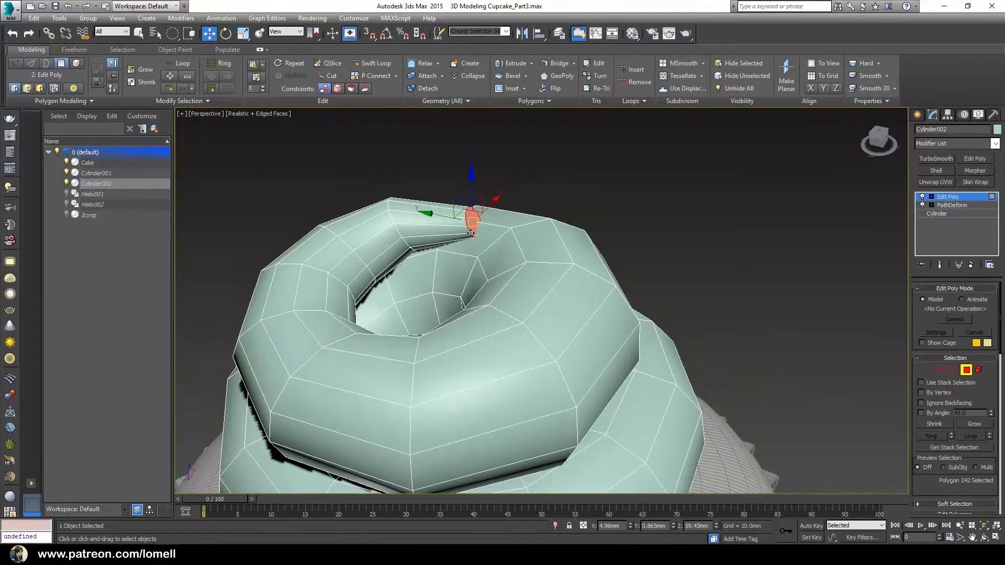
{"action": "scroll", "coordinate": [466, 224], "scroll_direction": "up", "scroll_amount": 5}
{"action": "middle_click_drag", "start_coordinate": [466, 224], "coordinate": [479, 274]}
{"action": "key", "text": "e"}
{"action": "key", "text": "w"}
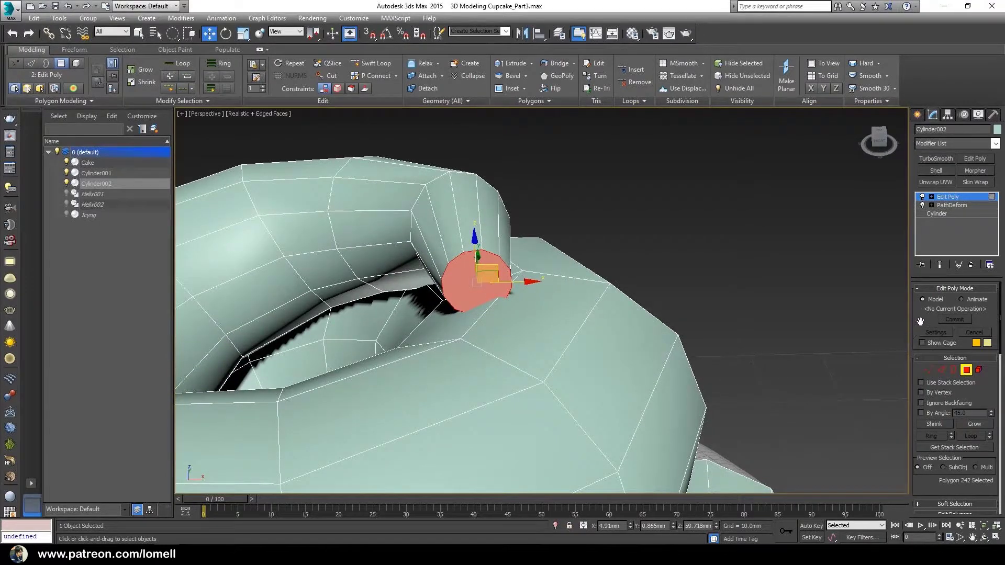
{"action": "scroll", "coordinate": [920, 236], "scroll_direction": "down", "scroll_amount": 5}
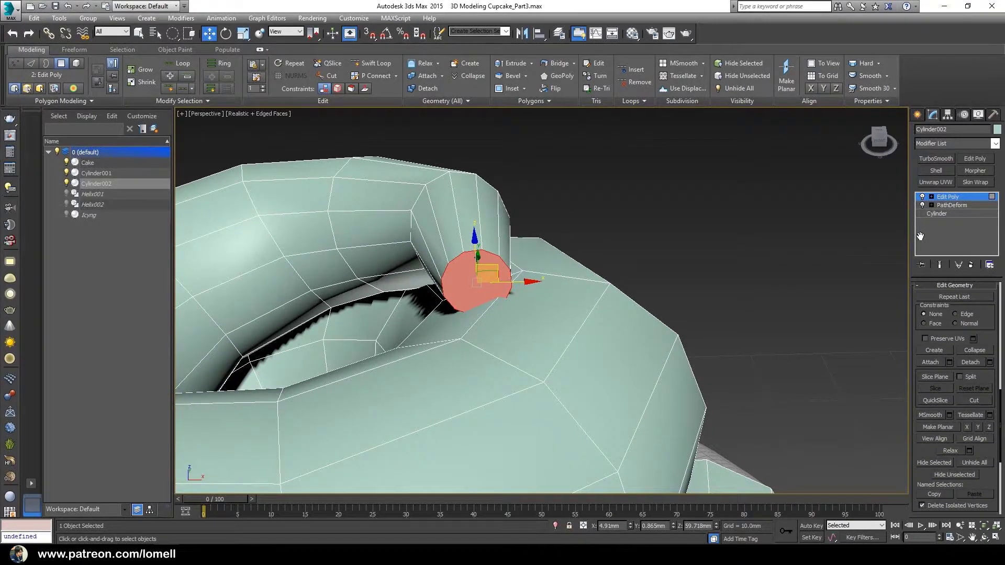
{"action": "scroll", "coordinate": [920, 236], "scroll_direction": "up", "scroll_amount": 2}
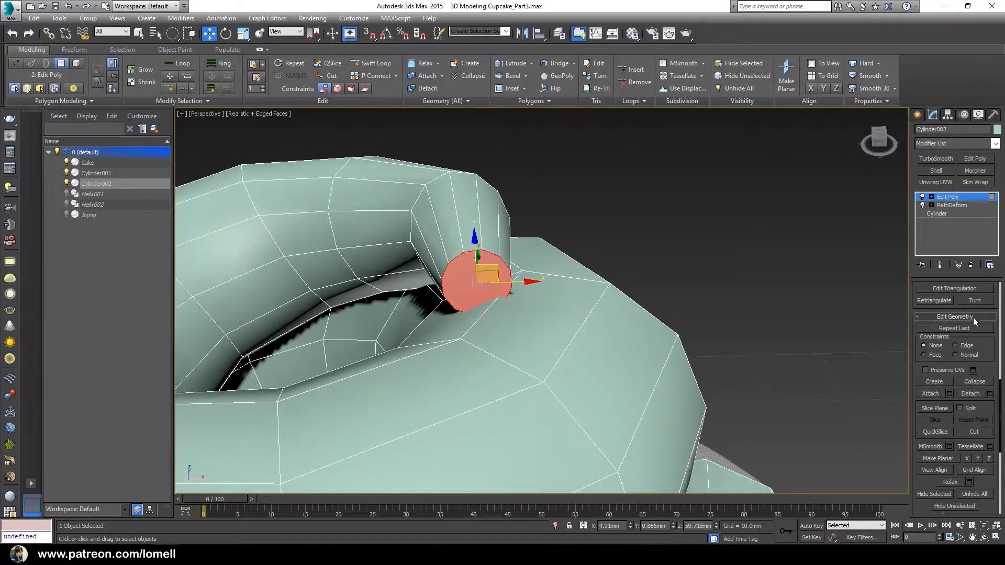
Tessellate the end cap with type Polygon, fanning triangles around a new centre vertex.
{"action": "left_click", "coordinate": [990, 447]}
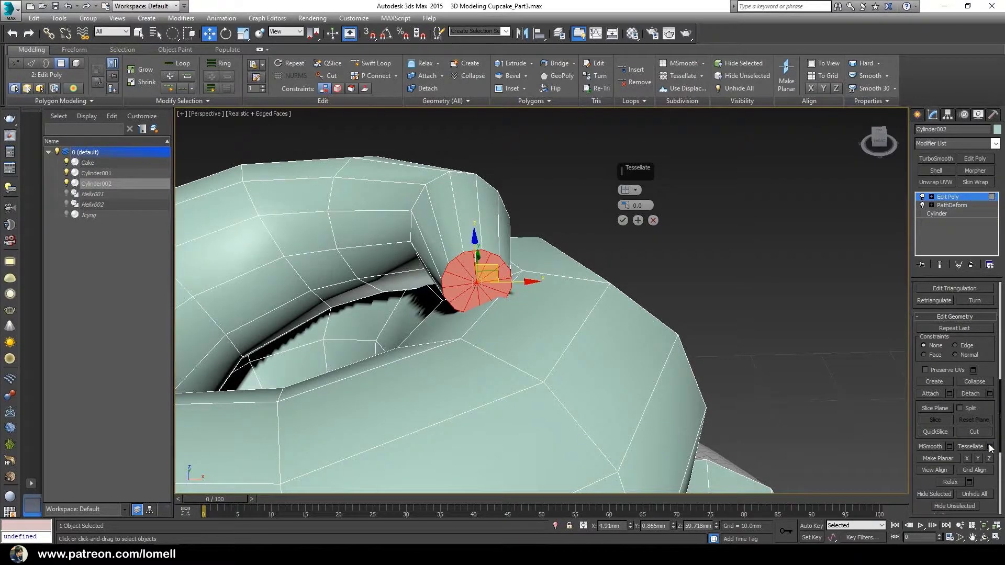
{"action": "scroll", "coordinate": [494, 315], "scroll_direction": "up", "scroll_amount": 4}
{"action": "middle_click_drag", "start_coordinate": [508, 278], "coordinate": [438, 279], "text": "alt"}
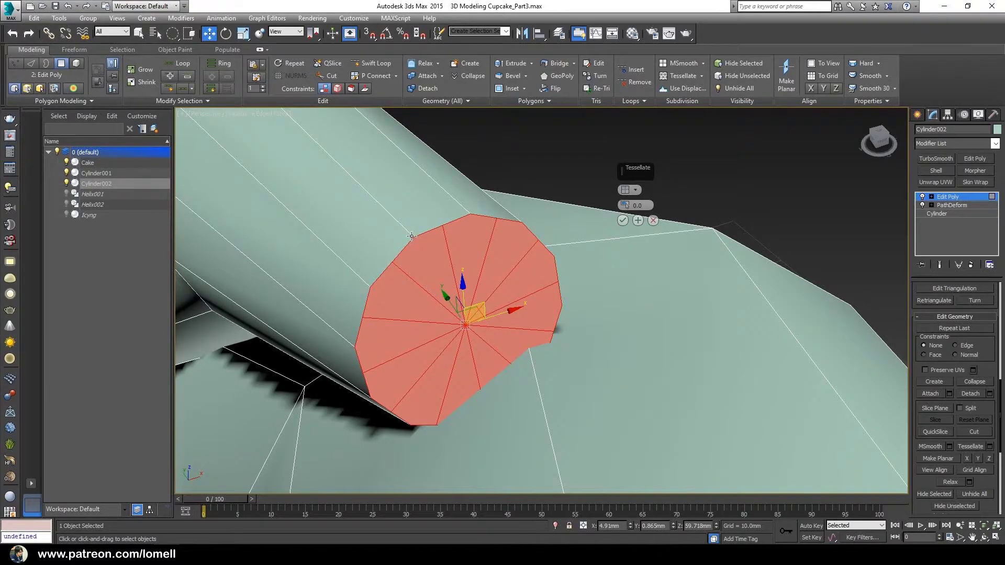
{"action": "left_click", "coordinate": [635, 190]}
{"action": "left_click", "coordinate": [675, 209]}
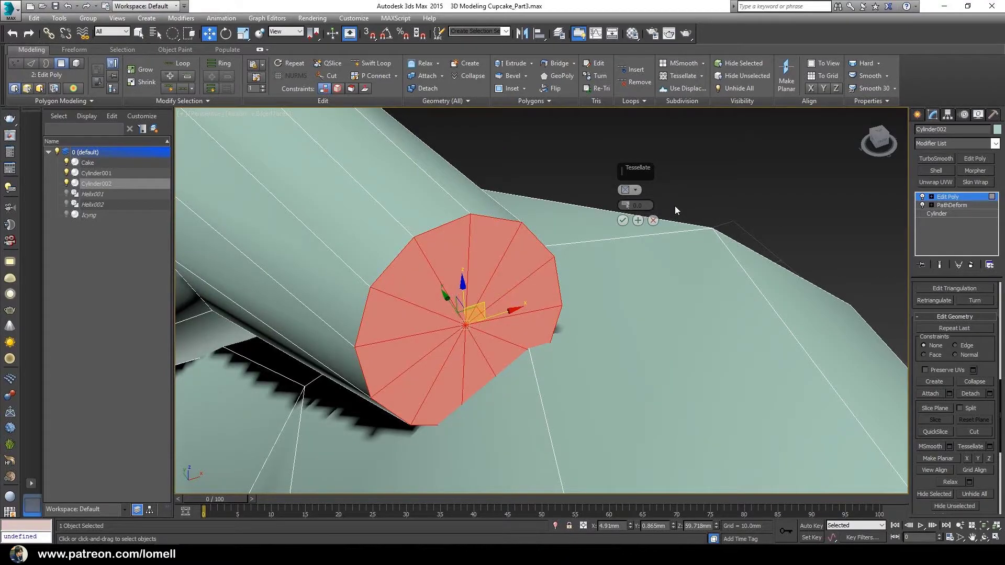
{"action": "left_click", "coordinate": [623, 221]}
{"action": "scroll", "coordinate": [569, 299], "scroll_direction": "down", "scroll_amount": 8}
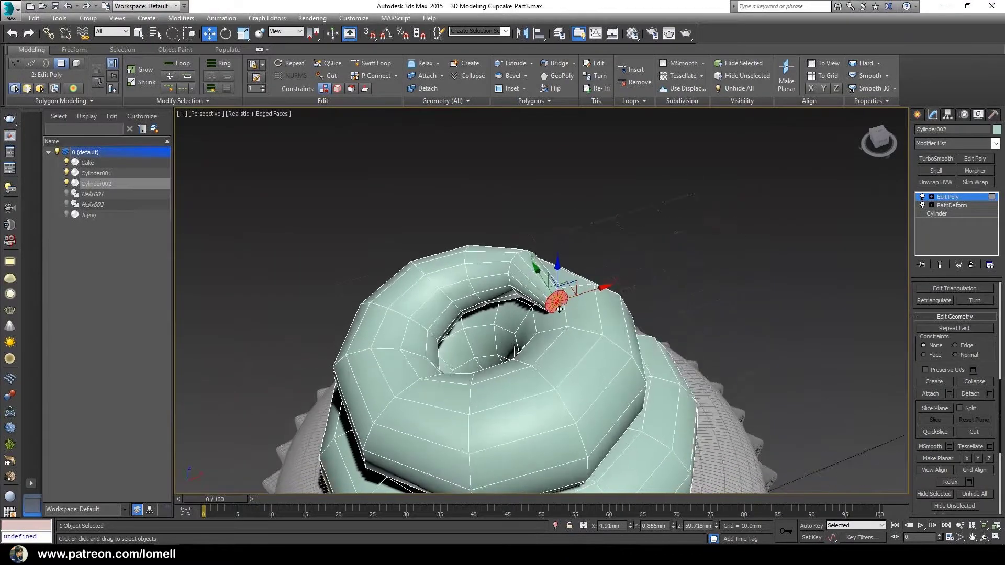
{"action": "scroll", "coordinate": [558, 302], "scroll_direction": "up", "scroll_amount": 5}
{"action": "middle_click_drag", "start_coordinate": [569, 299], "coordinate": [535, 305], "text": "alt"}
{"action": "scroll", "coordinate": [536, 305], "scroll_direction": "up", "scroll_amount": 2}
{"action": "key", "text": "1"}
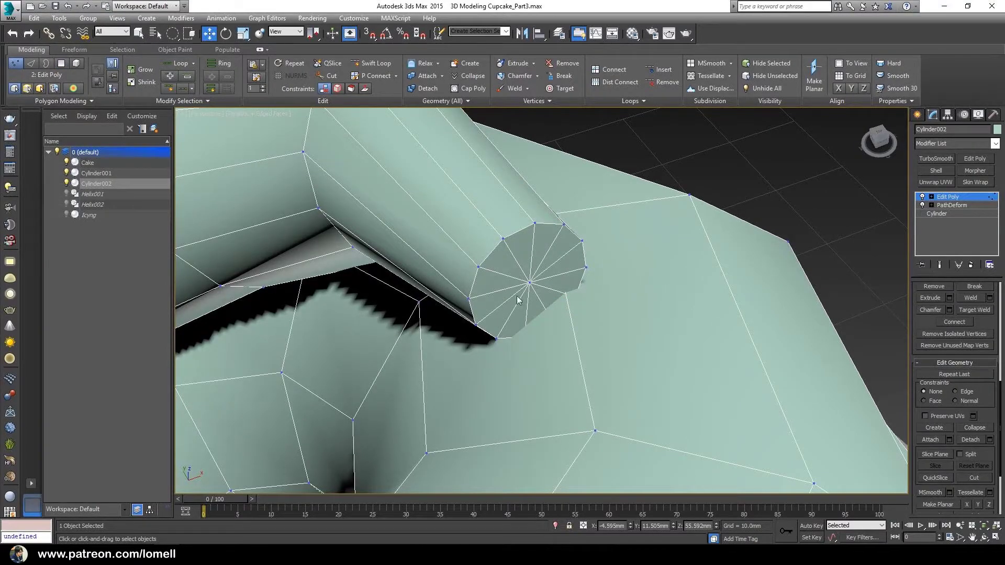
Push the cap's centre vertex inward to hollow the tip, then return to the Edit Poly object level.
{"action": "left_click", "coordinate": [530, 285]}
{"action": "middle_click_drag", "start_coordinate": [521, 309], "coordinate": [524, 335], "text": "alt"}
{"action": "left_click_drag", "start_coordinate": [543, 257], "coordinate": [567, 292]}
{"action": "scroll", "coordinate": [543, 325], "scroll_direction": "down", "scroll_amount": 4}
{"action": "middle_click_drag", "start_coordinate": [542, 324], "coordinate": [487, 272], "text": "alt"}
{"action": "middle_click_drag", "start_coordinate": [487, 272], "coordinate": [502, 242], "text": "ctrl+alt"}
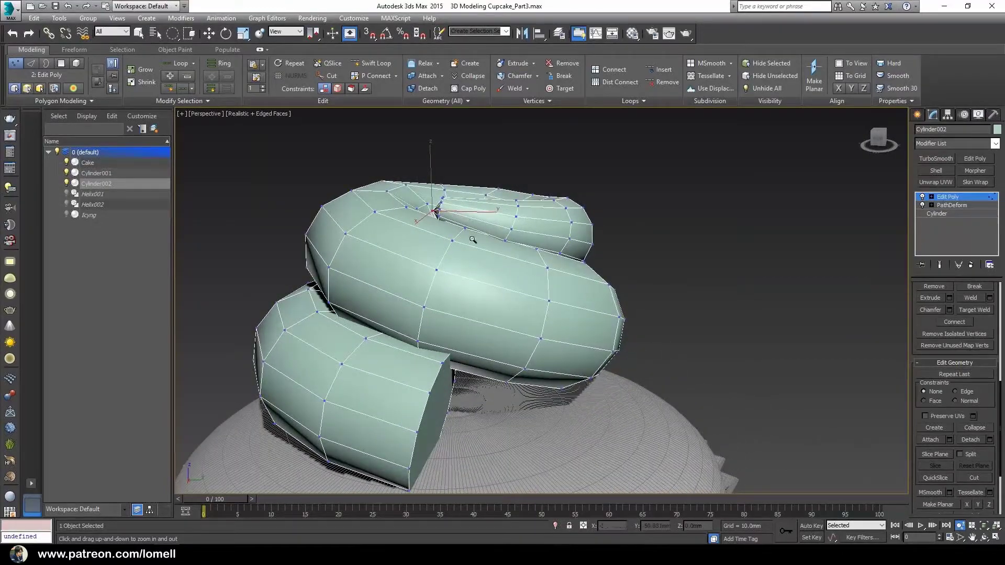
{"action": "left_click", "coordinate": [959, 199]}
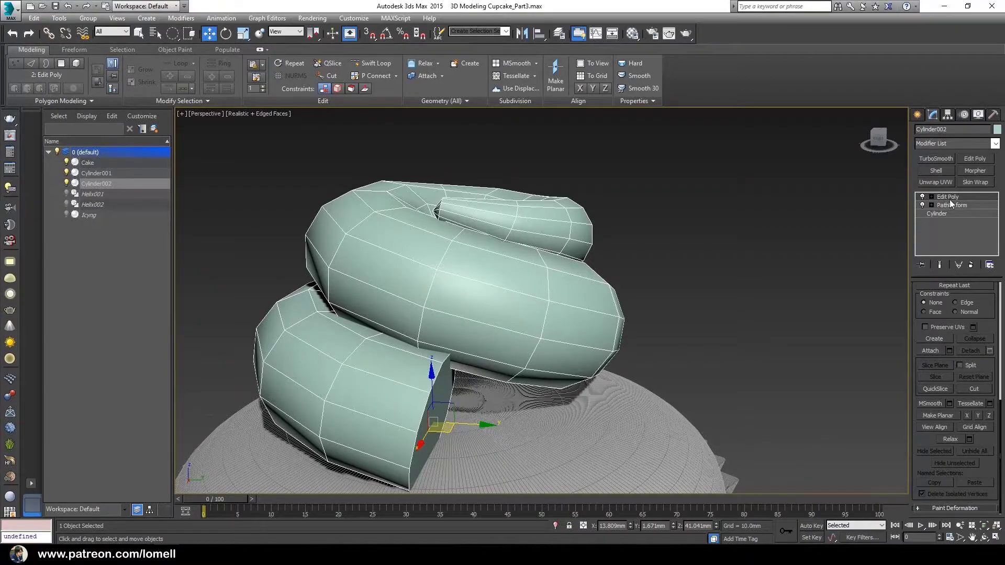
Add a second Edit Poly modifier to Cylinder002 and check both Edit Poly entries in the stack.
{"action": "left_click", "coordinate": [982, 163]}
{"action": "middle_click_drag", "start_coordinate": [562, 381], "coordinate": [571, 354], "text": "alt"}
{"action": "middle_click_drag", "start_coordinate": [511, 303], "coordinate": [450, 355], "text": "alt"}
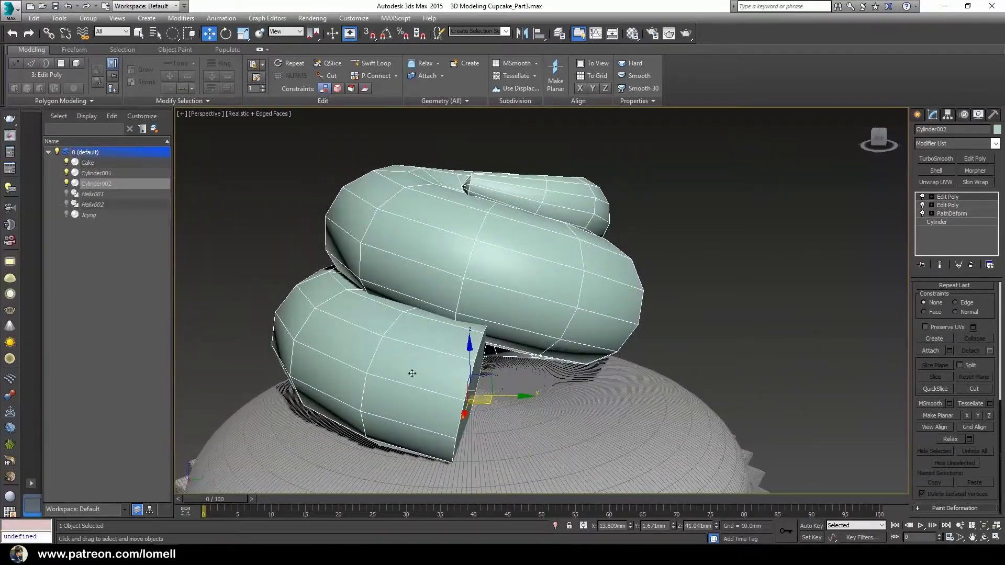
{"action": "middle_click_drag", "start_coordinate": [423, 398], "coordinate": [399, 381], "text": "alt"}
{"action": "left_click", "coordinate": [966, 204]}
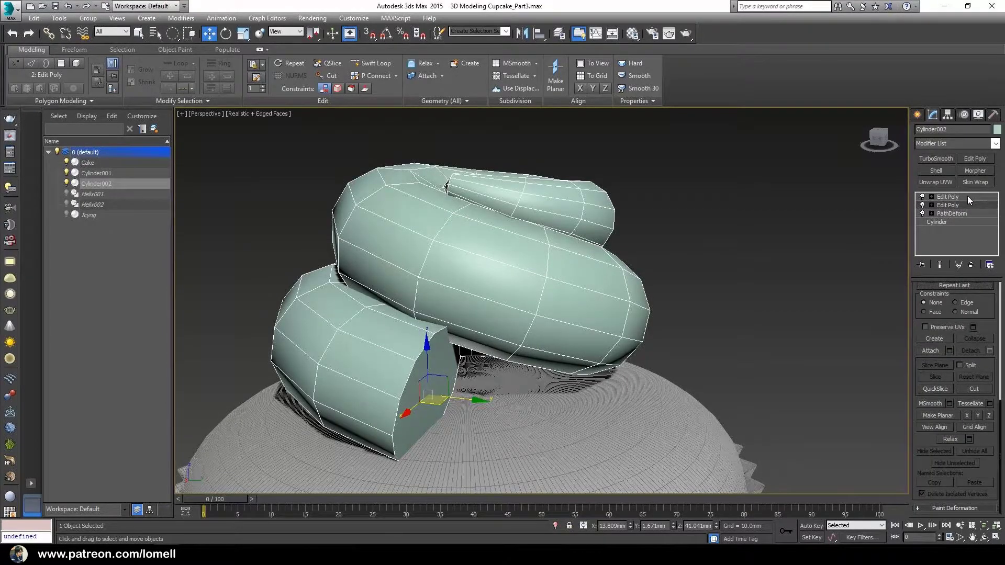
{"action": "left_click", "coordinate": [960, 197]}
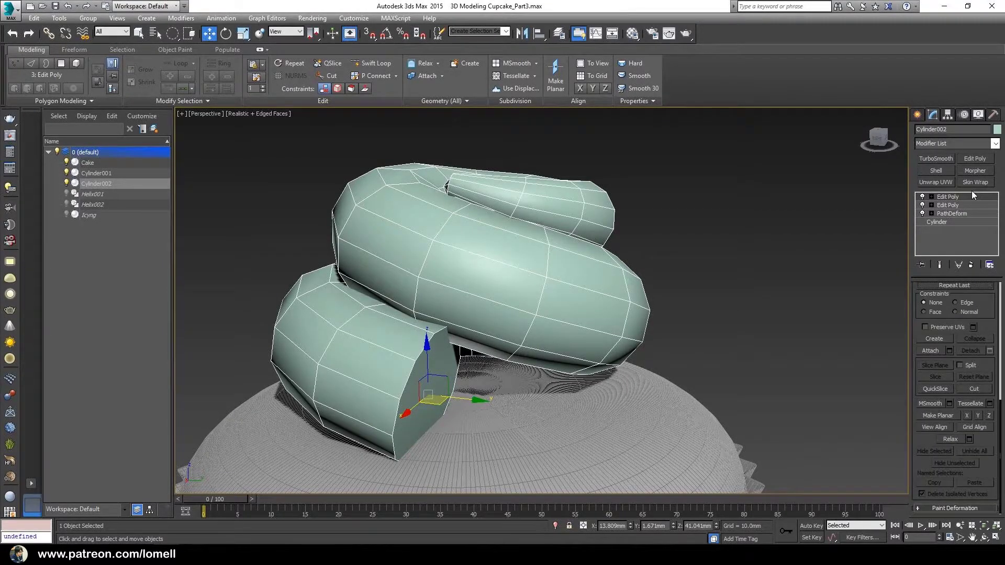
Orbit around the cupcake to inspect the icing spiral from low and high angles.
{"action": "middle_click_drag", "start_coordinate": [567, 331], "coordinate": [609, 353], "text": "alt"}
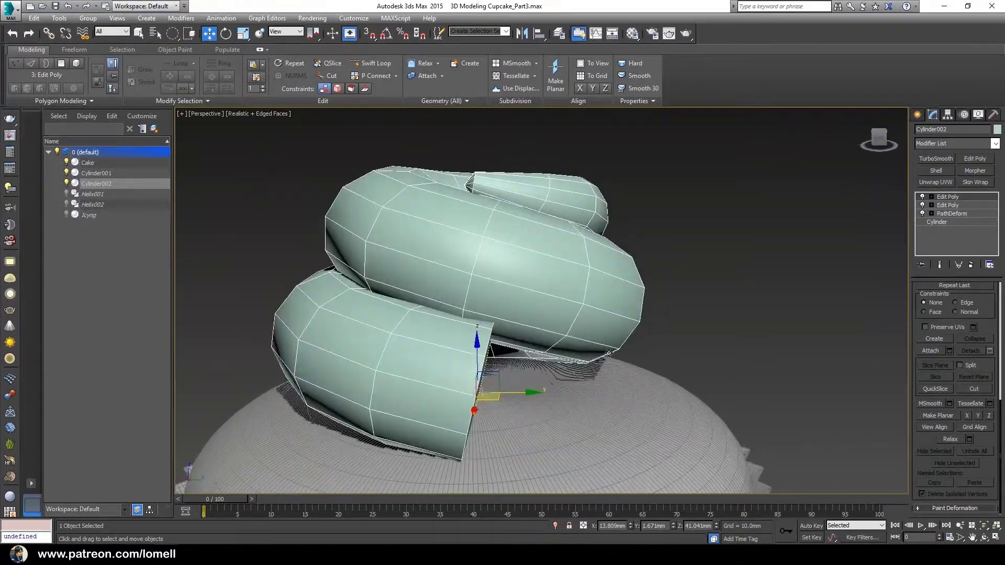
{"action": "middle_click_drag", "start_coordinate": [347, 417], "coordinate": [337, 414], "text": "alt"}
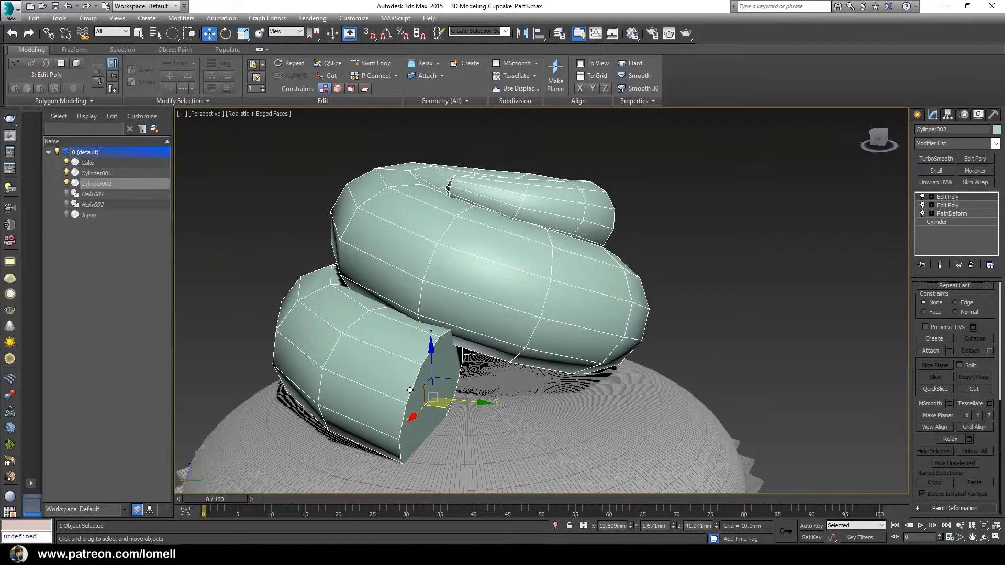
{"action": "mouse_move", "coordinate": [393, 386]}
{"action": "middle_mouse_down", "text": "alt"}
{"action": "mouse_move", "coordinate": [440, 388]}
{"action": "mouse_move", "coordinate": [414, 340]}
{"action": "mouse_move", "coordinate": [379, 383]}
{"action": "mouse_move", "coordinate": [440, 388]}
{"action": "mouse_move", "coordinate": [414, 398]}
{"action": "mouse_move", "coordinate": [384, 379]}
{"action": "mouse_move", "coordinate": [404, 398]}
{"action": "mouse_move", "coordinate": [393, 399]}
{"action": "mouse_move", "coordinate": [407, 384]}
{"action": "middle_mouse_up", "text": "alt"}
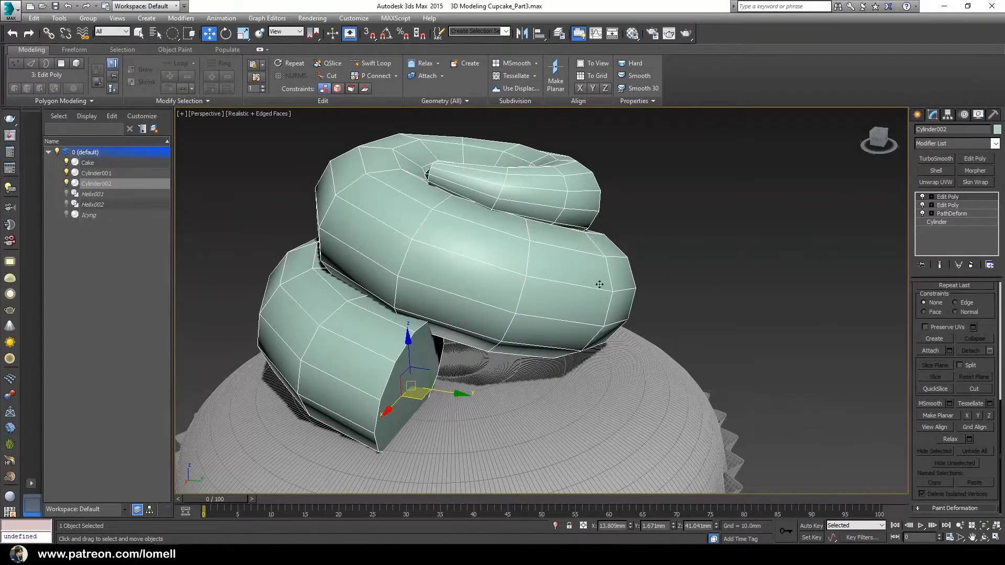
{"action": "middle_click_drag", "start_coordinate": [600, 284], "coordinate": [526, 326], "text": "alt"}
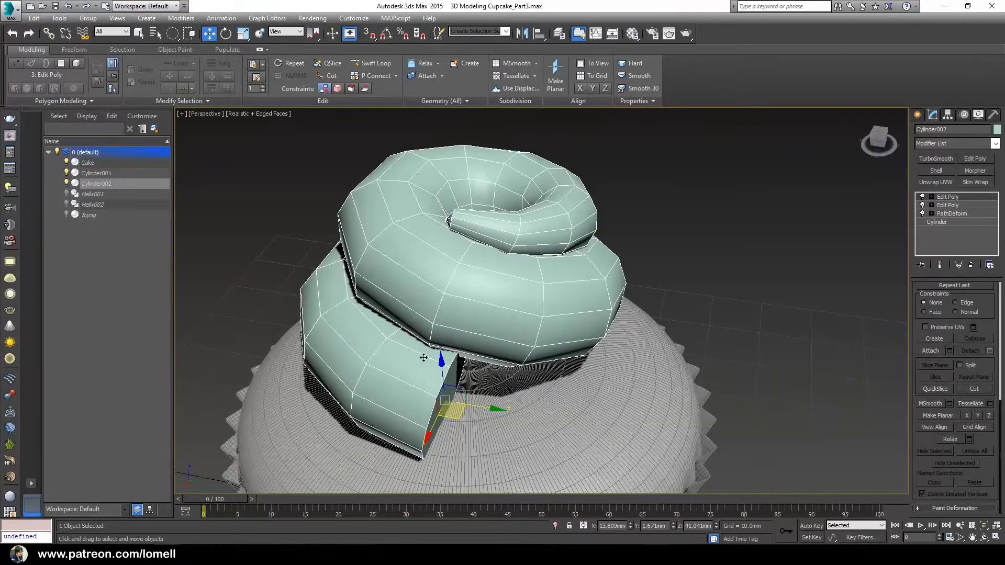
{"action": "middle_click_drag", "start_coordinate": [424, 357], "coordinate": [376, 373], "text": "alt"}
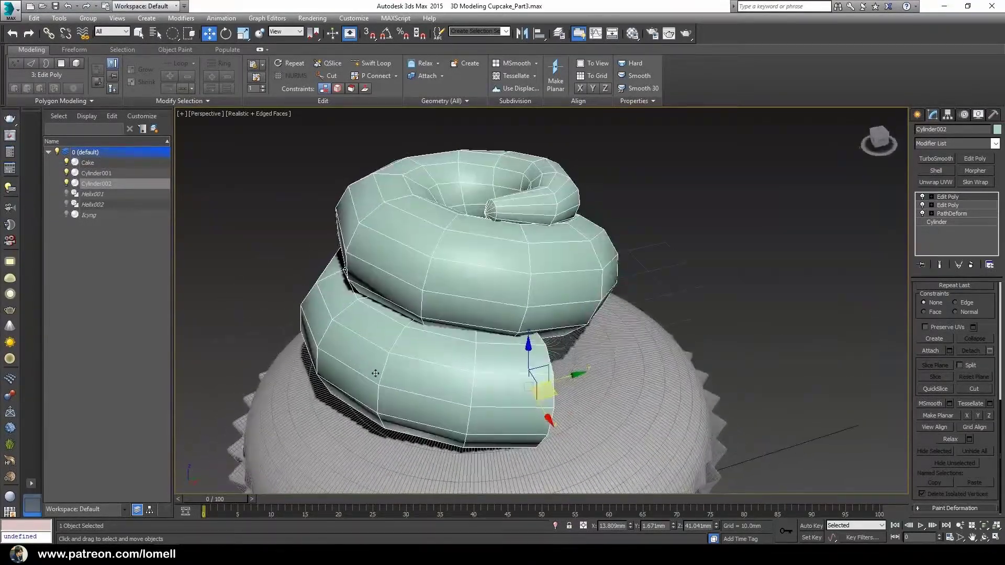
{"action": "middle_click_drag", "start_coordinate": [544, 398], "coordinate": [638, 233], "text": "alt"}
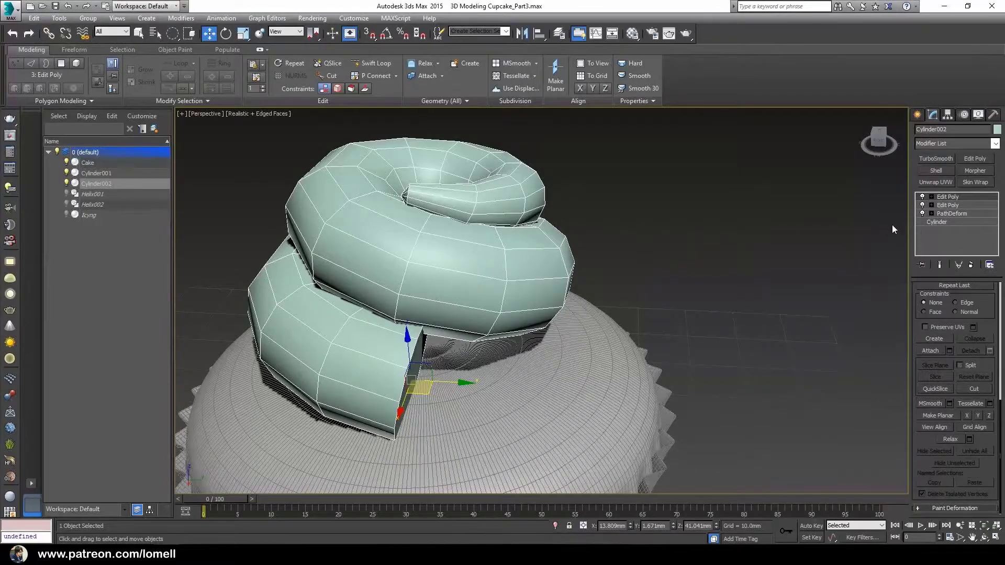
Apply TurboSmooth to the icing coil and raise its Iterations from 1 to 2.
{"action": "left_click", "coordinate": [935, 158]}
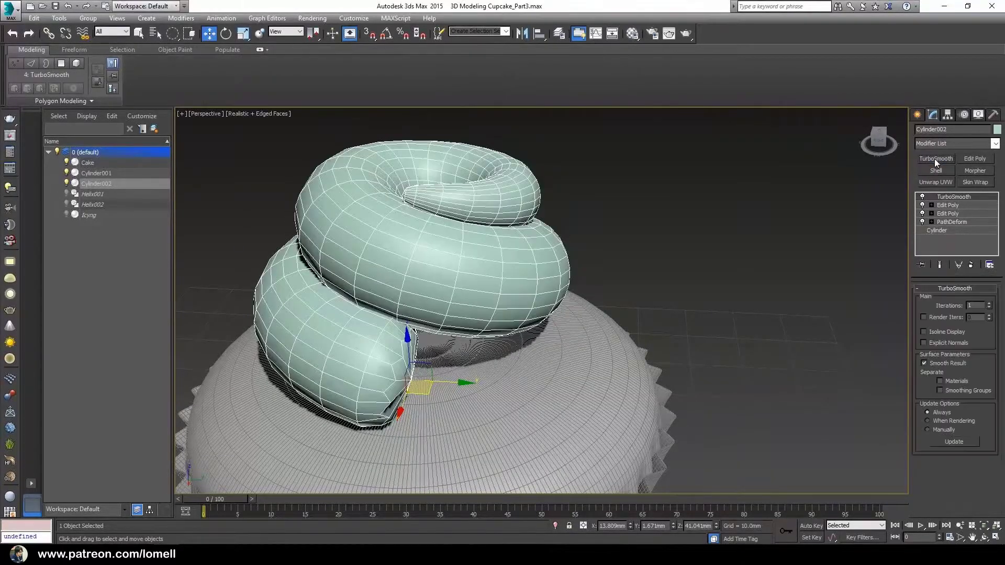
{"action": "middle_click_drag", "start_coordinate": [586, 314], "coordinate": [579, 289], "text": "alt"}
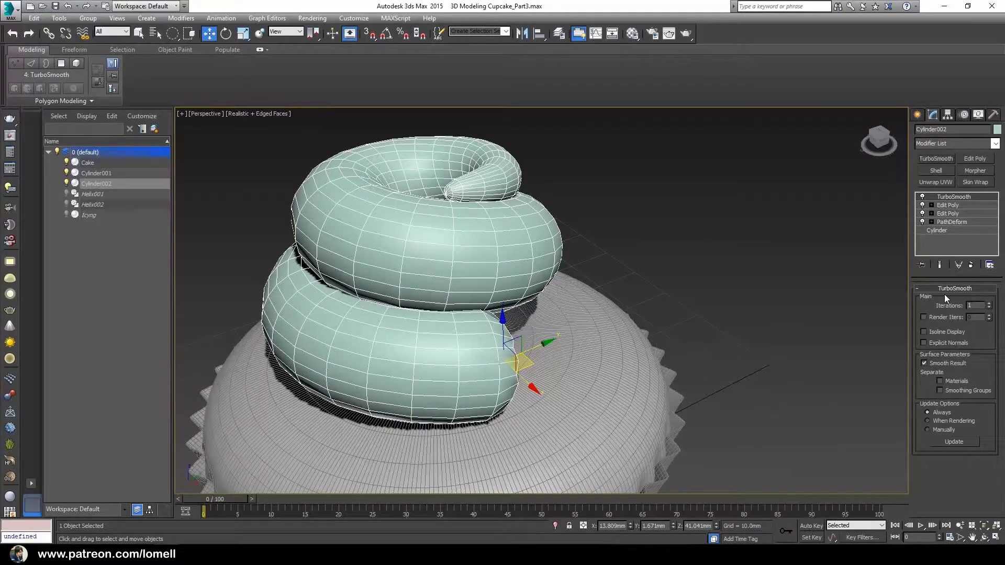
{"action": "middle_click_drag", "start_coordinate": [457, 247], "coordinate": [533, 297]}
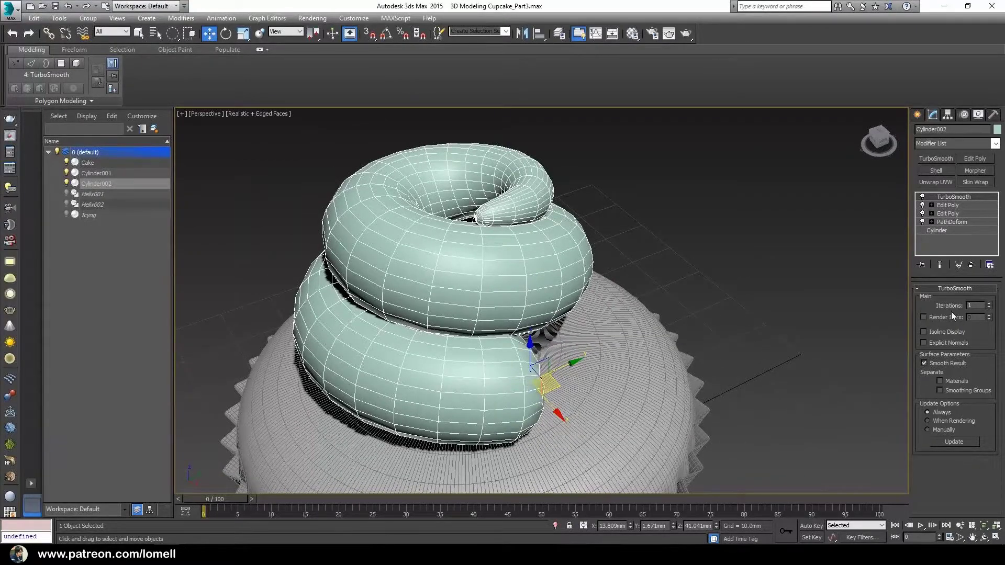
{"action": "double_click", "coordinate": [967, 306]}
{"action": "left_click", "coordinate": [989, 303]}
{"action": "middle_click_drag", "start_coordinate": [537, 271], "coordinate": [553, 273]}
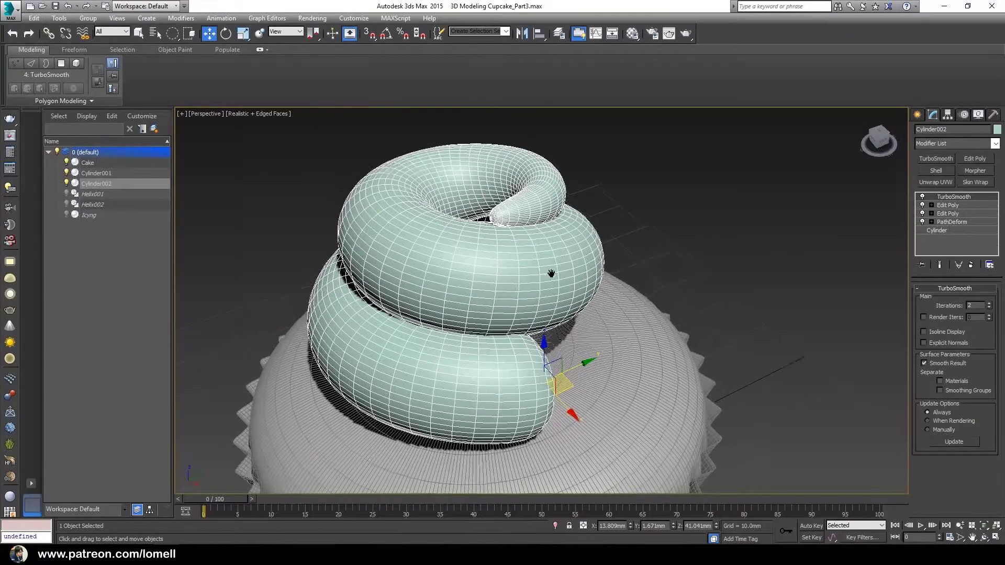
{"action": "scroll", "coordinate": [553, 274], "scroll_direction": "up", "scroll_amount": 3}
{"action": "middle_click_drag", "start_coordinate": [491, 283], "coordinate": [403, 209], "text": "alt"}
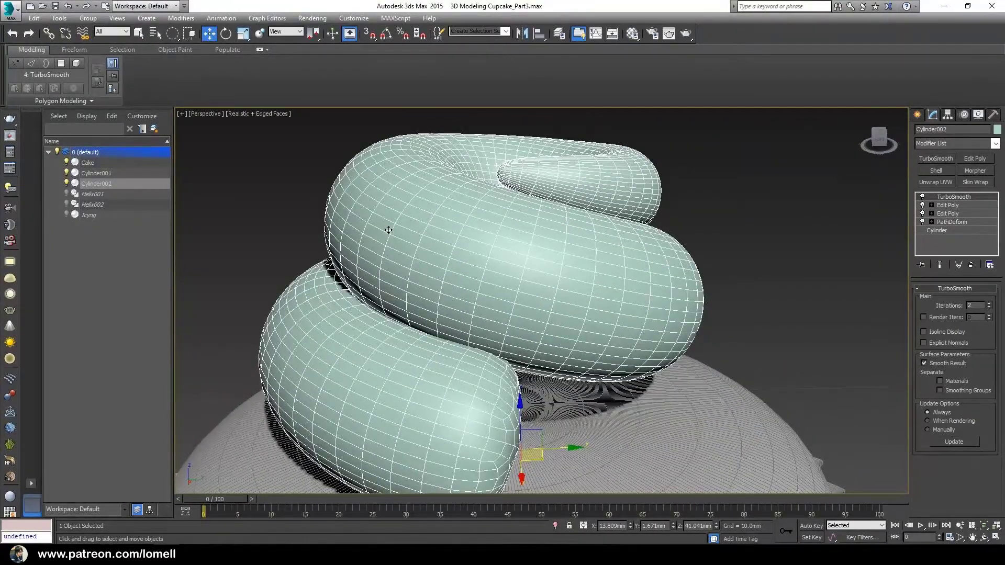
{"action": "scroll", "coordinate": [388, 230], "scroll_direction": "down", "scroll_amount": 6}
{"action": "left_click", "coordinate": [724, 272]}
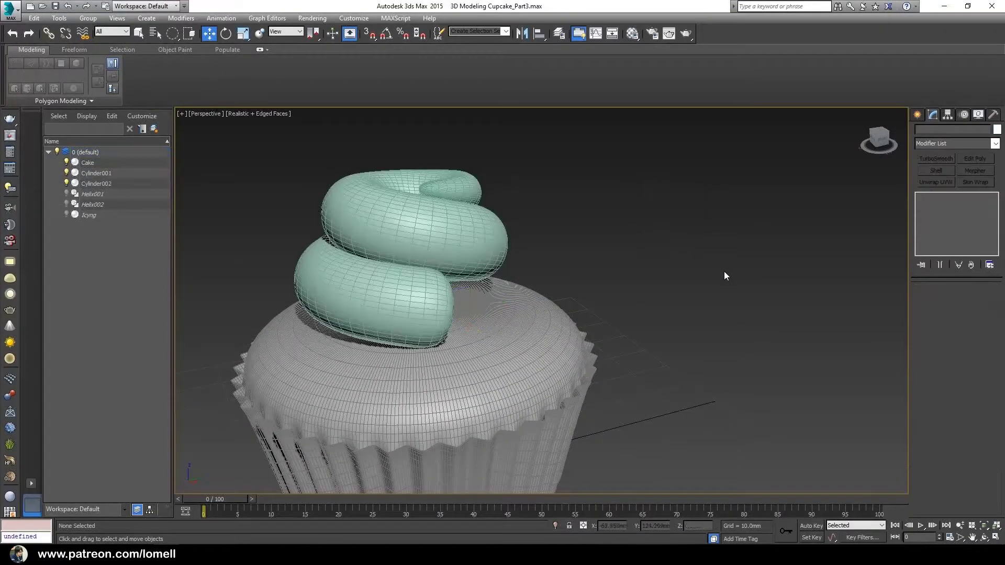
{"action": "middle_click_drag", "start_coordinate": [570, 277], "coordinate": [670, 288]}
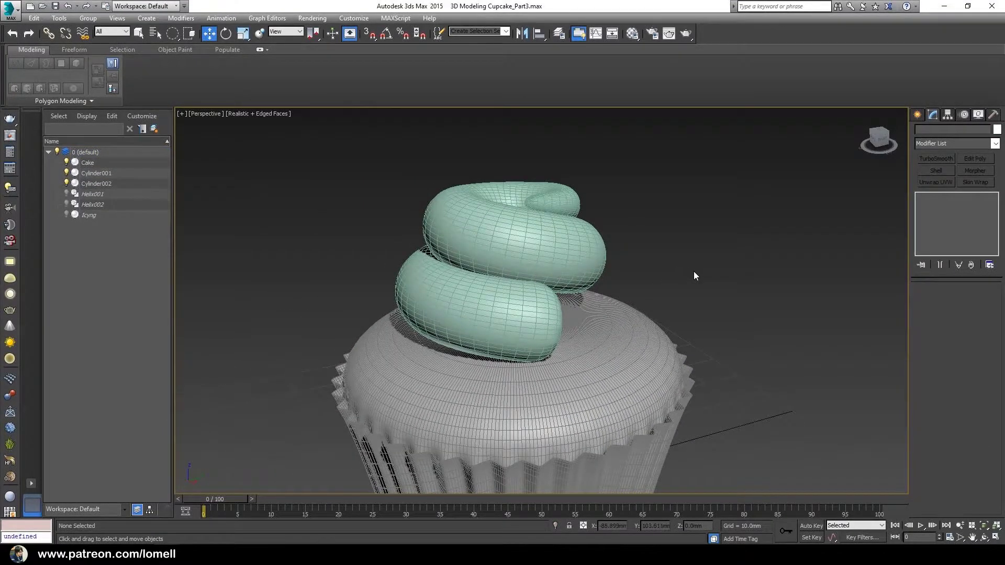
{"action": "key", "text": "F4"}
{"action": "mouse_move", "coordinate": [482, 291]}
{"action": "middle_mouse_down", "text": "alt"}
{"action": "mouse_move", "coordinate": [579, 288]}
{"action": "mouse_move", "coordinate": [459, 300]}
{"action": "mouse_move", "coordinate": [531, 294]}
{"action": "mouse_move", "coordinate": [760, 374]}
{"action": "mouse_move", "coordinate": [756, 332]}
{"action": "mouse_move", "coordinate": [547, 356]}
{"action": "middle_mouse_up", "text": "alt"}
{"action": "scroll", "coordinate": [548, 356], "scroll_direction": "up", "scroll_amount": 5}
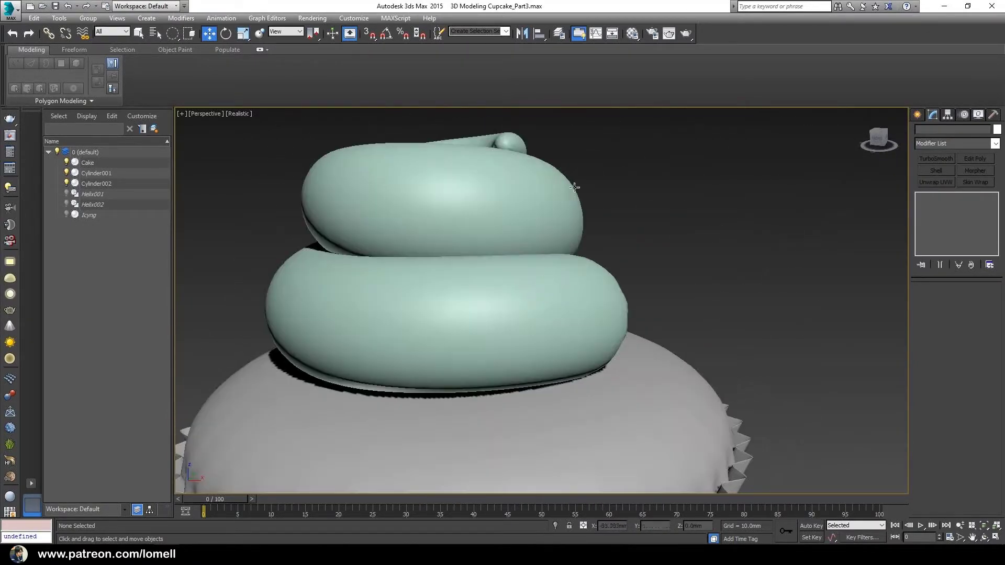
{"action": "left_click", "coordinate": [480, 193]}
{"action": "key", "text": "F4"}
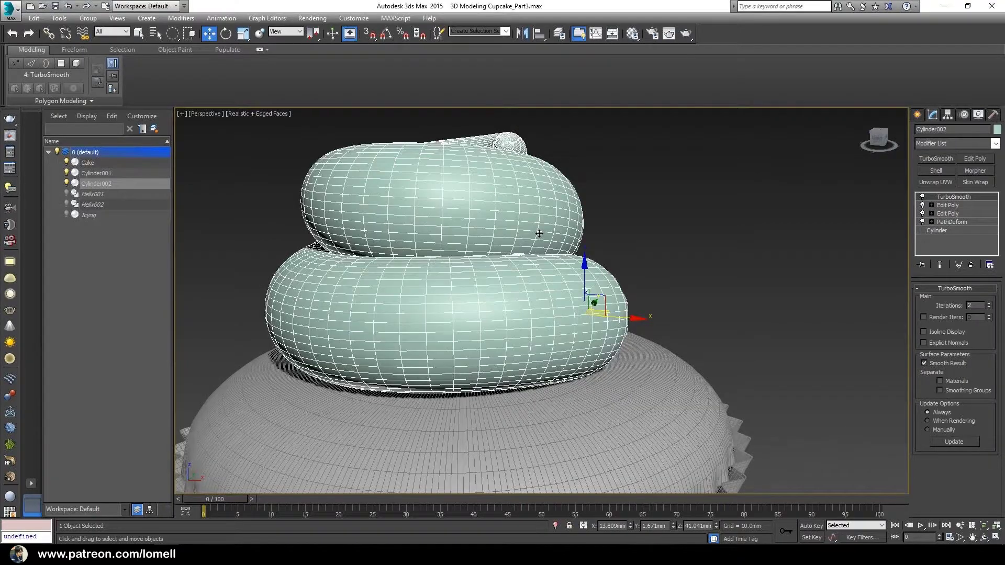
{"action": "middle_click_drag", "start_coordinate": [553, 258], "coordinate": [691, 272], "text": "alt"}
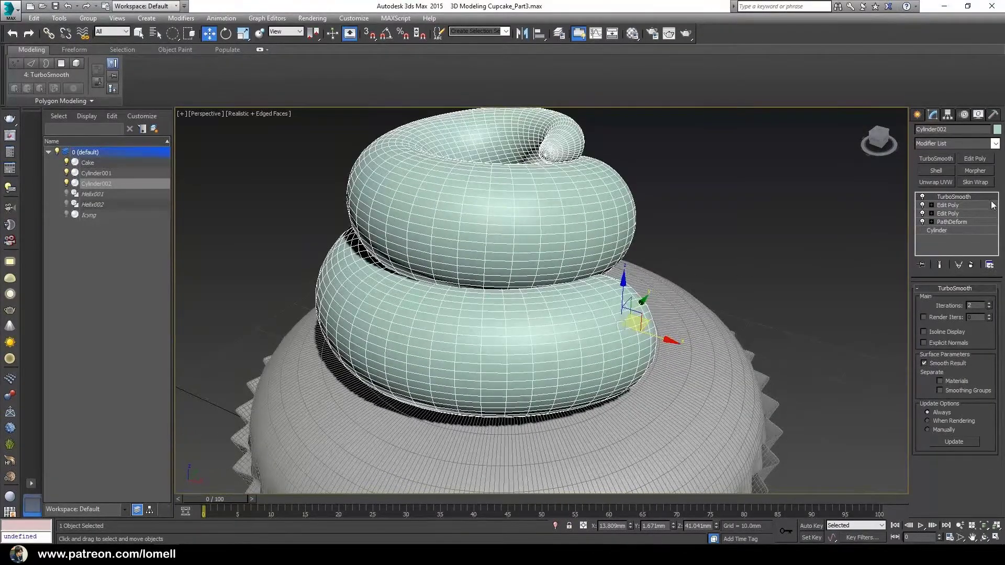
{"action": "left_click", "coordinate": [967, 204]}
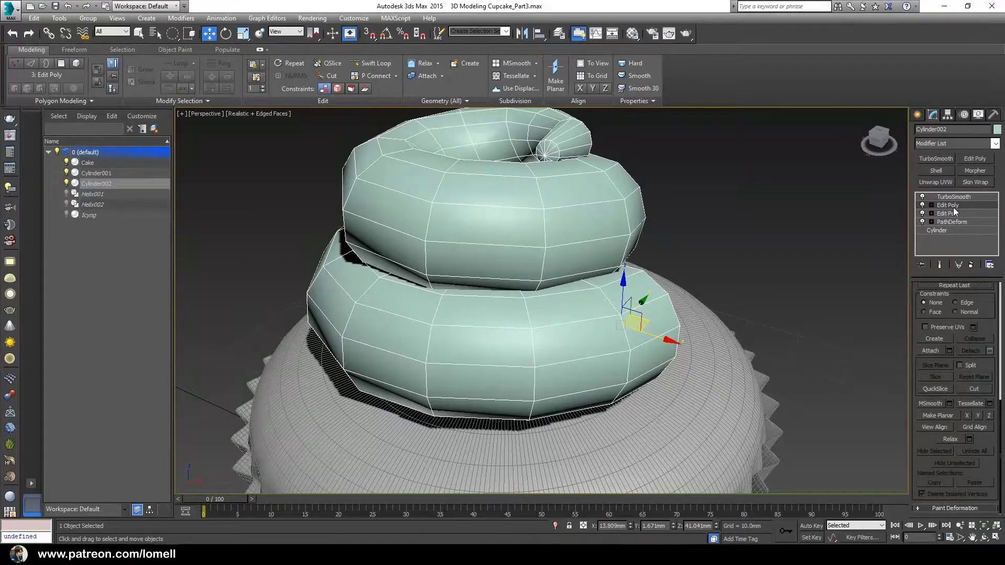
{"action": "left_click", "coordinate": [940, 265]}
{"action": "middle_click_drag", "start_coordinate": [846, 271], "coordinate": [573, 314], "text": "alt"}
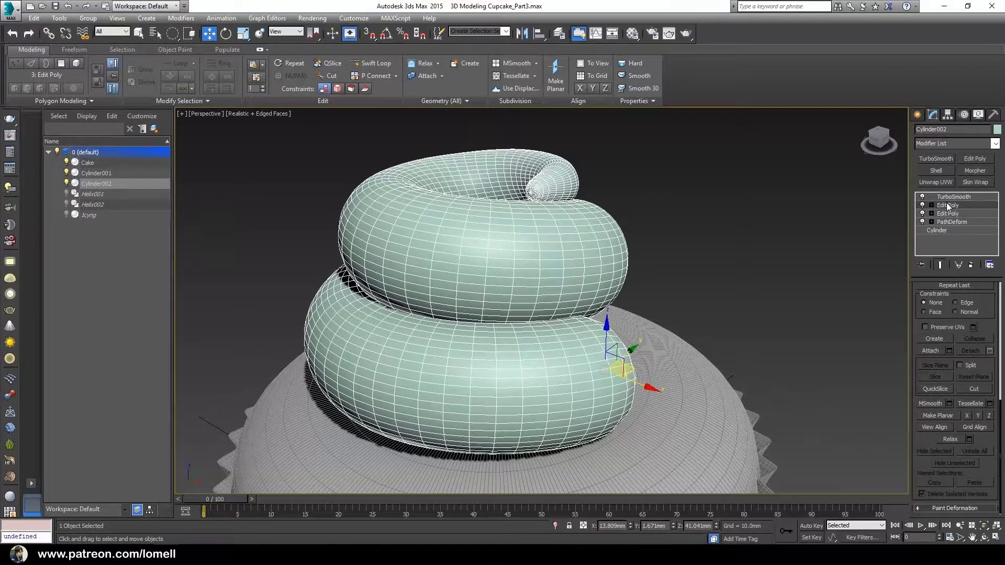
{"action": "middle_click_drag", "start_coordinate": [586, 304], "coordinate": [564, 303], "text": "alt"}
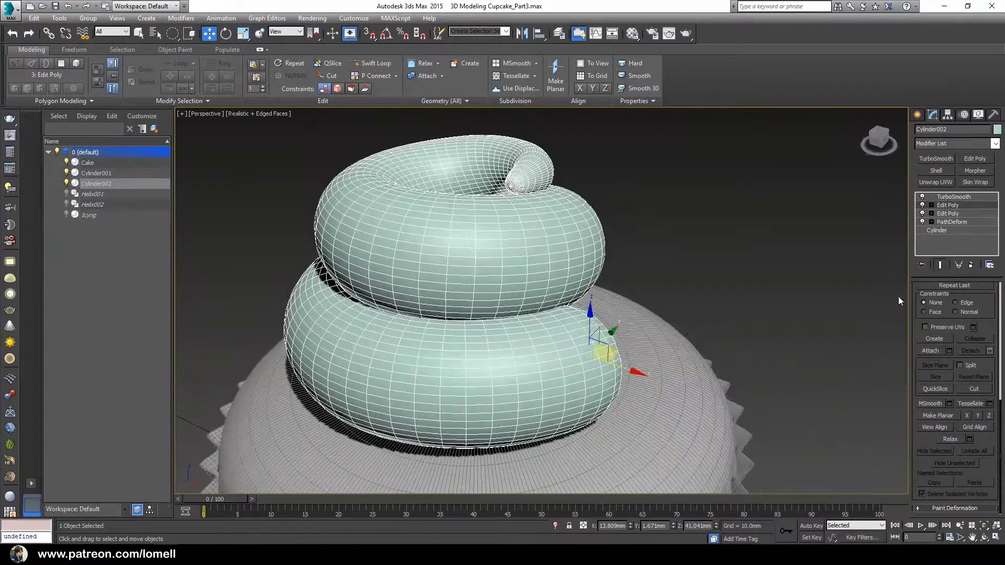
{"action": "left_click", "coordinate": [940, 266]}
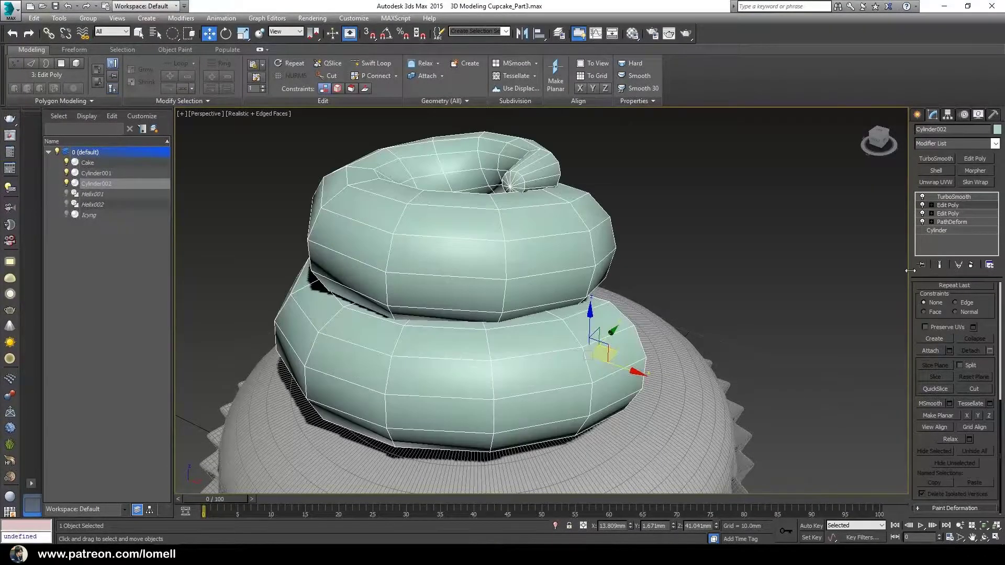
{"action": "middle_click_drag", "start_coordinate": [606, 318], "coordinate": [568, 321], "text": "alt"}
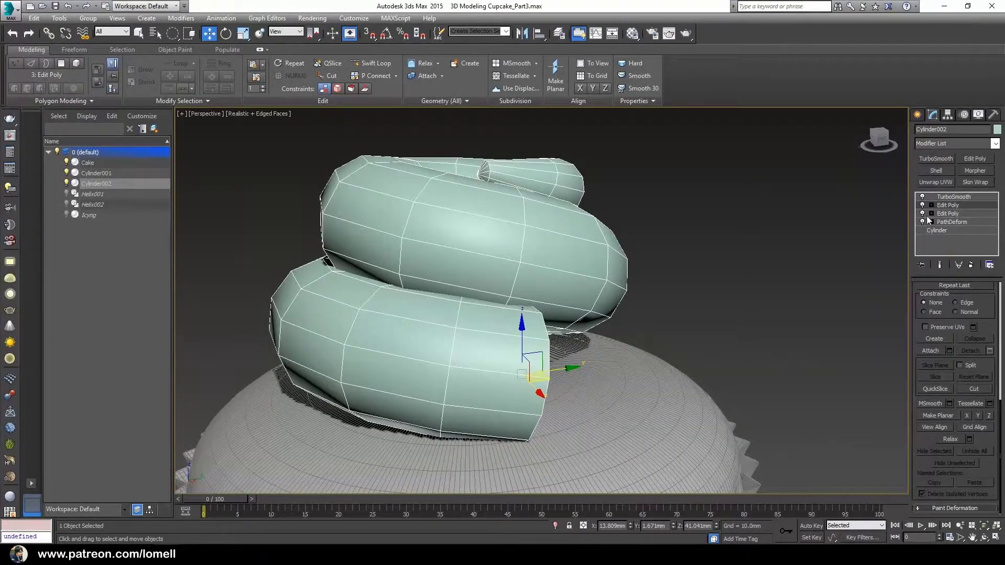
{"action": "middle_click_drag", "start_coordinate": [553, 260], "coordinate": [528, 305], "text": "alt"}
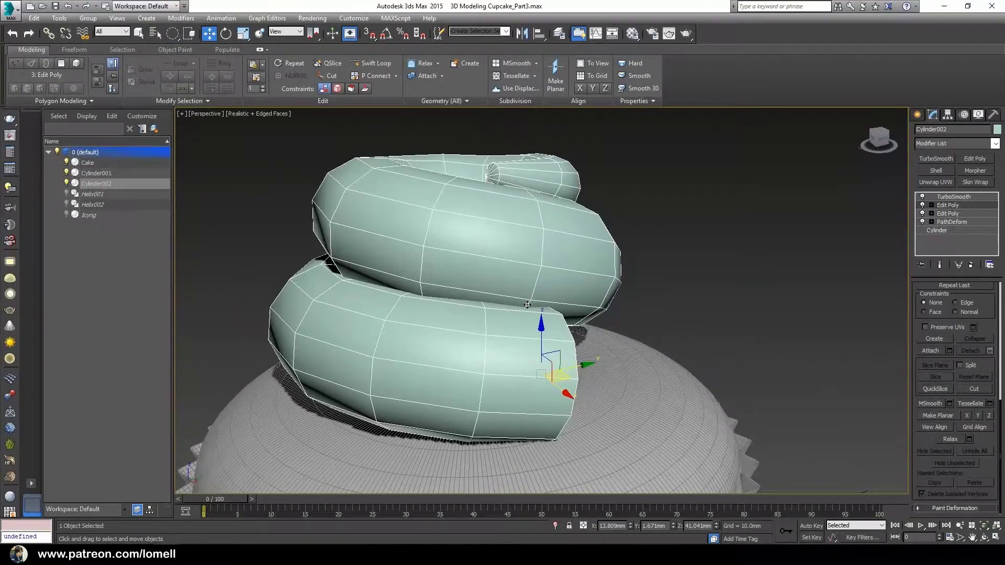
{"action": "left_click", "coordinate": [940, 265]}
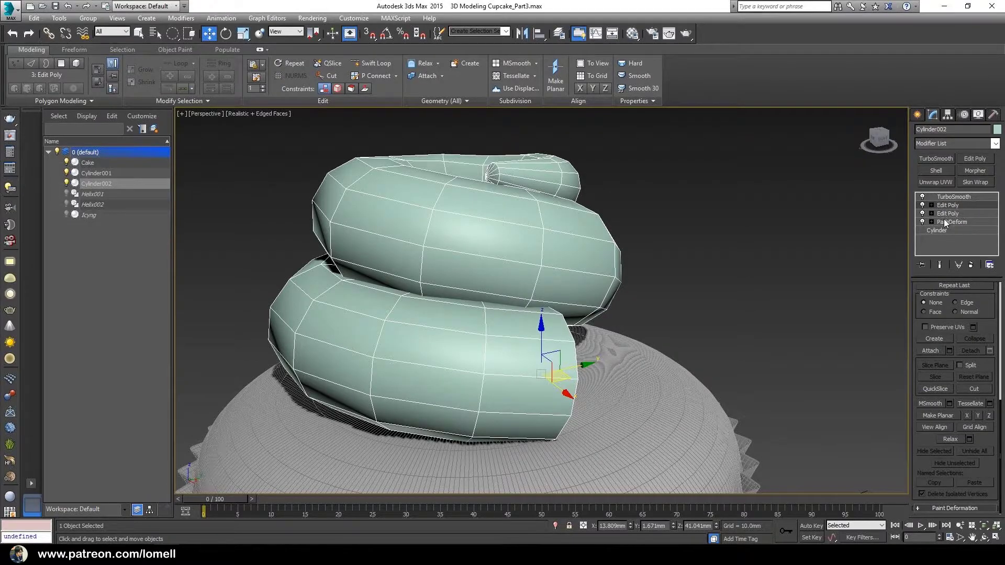
{"action": "middle_click_drag", "start_coordinate": [768, 303], "coordinate": [718, 241], "text": "alt"}
{"action": "left_click", "coordinate": [734, 272]}
{"action": "scroll", "coordinate": [643, 300], "scroll_direction": "down", "scroll_amount": 5}
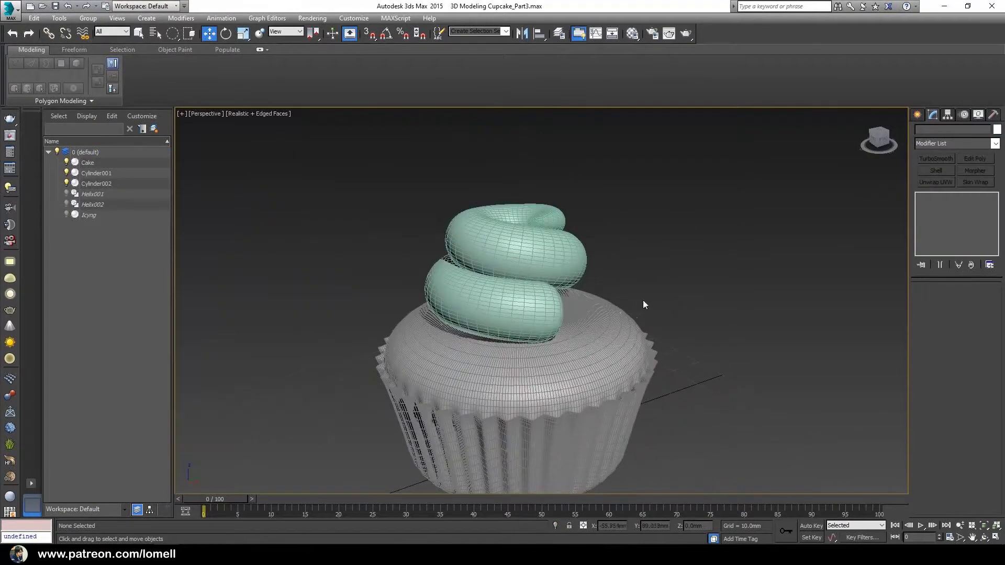
Turn off edged faces, then slide the teal icing swirl along X to the cupcake's right.
{"action": "middle_click_drag", "start_coordinate": [643, 300], "coordinate": [526, 288], "text": "alt"}
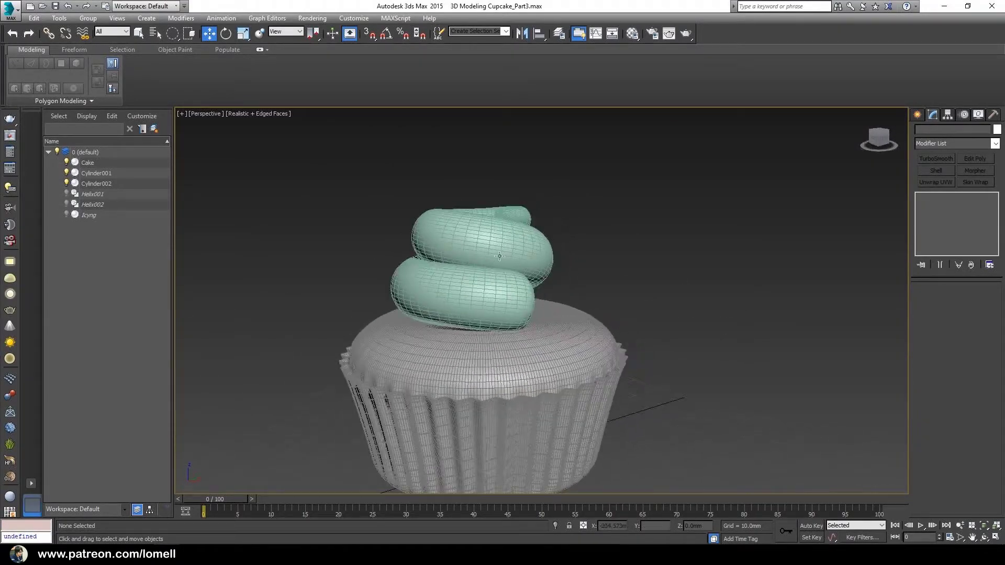
{"action": "key", "text": "F4"}
{"action": "left_click", "coordinate": [470, 240]}
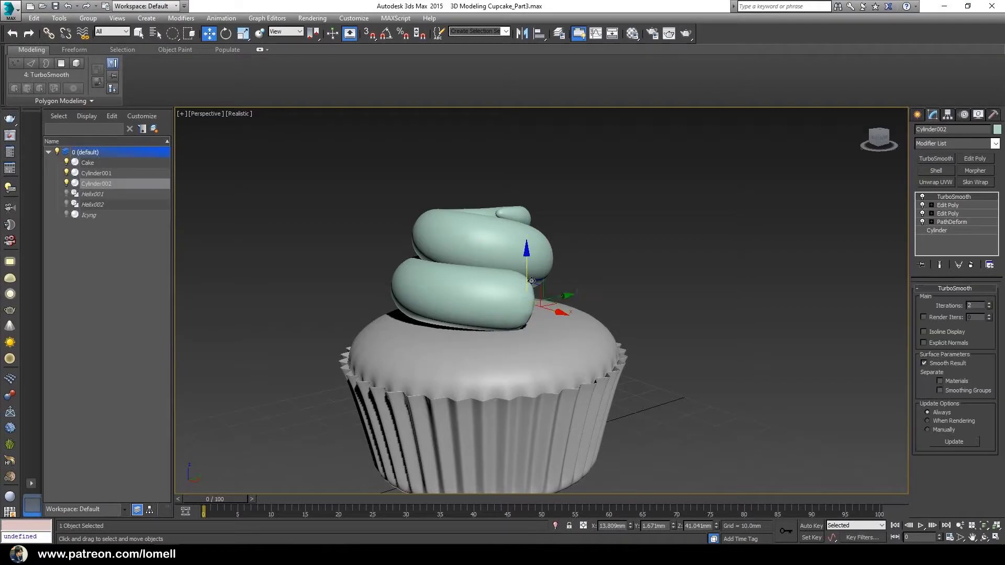
{"action": "middle_click_drag", "start_coordinate": [530, 308], "coordinate": [529, 317], "text": "alt"}
{"action": "middle_click_drag", "start_coordinate": [506, 336], "coordinate": [629, 342], "text": "alt"}
{"action": "left_click_drag", "start_coordinate": [585, 278], "coordinate": [847, 252]}
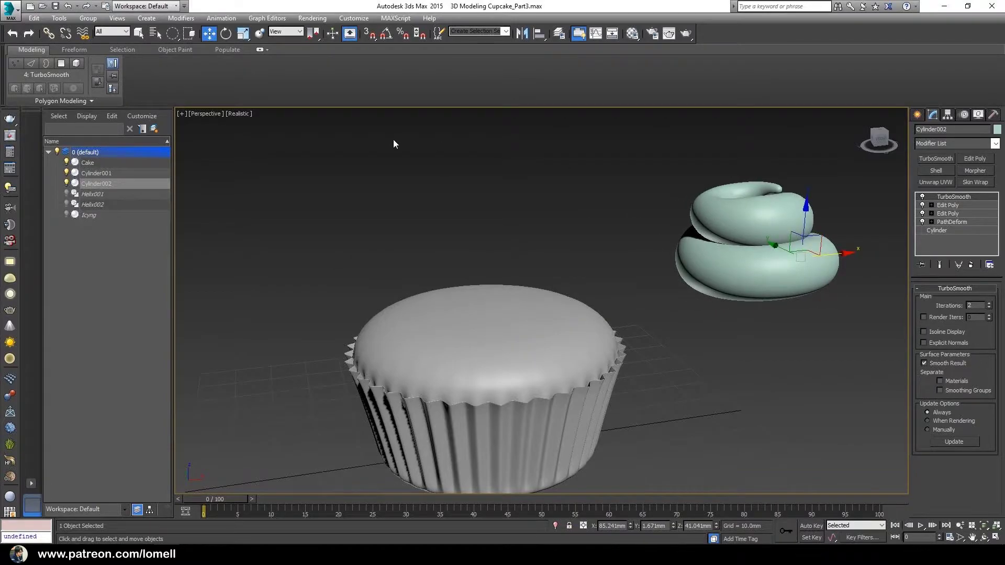
Unhide the Icyng swirl and select it to view its TurboSmooth settings beside the teal coil.
{"action": "left_click", "coordinate": [66, 215]}
{"action": "middle_click_drag", "start_coordinate": [528, 257], "coordinate": [633, 361], "text": "alt"}
{"action": "left_click", "coordinate": [549, 231]}
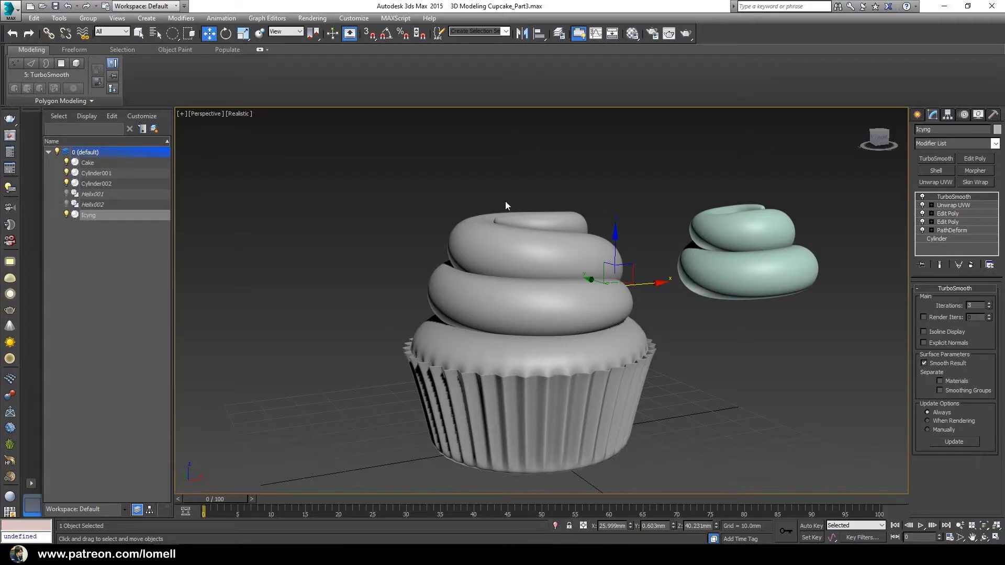
{"action": "middle_click_drag", "start_coordinate": [512, 221], "coordinate": [518, 274], "text": "alt"}
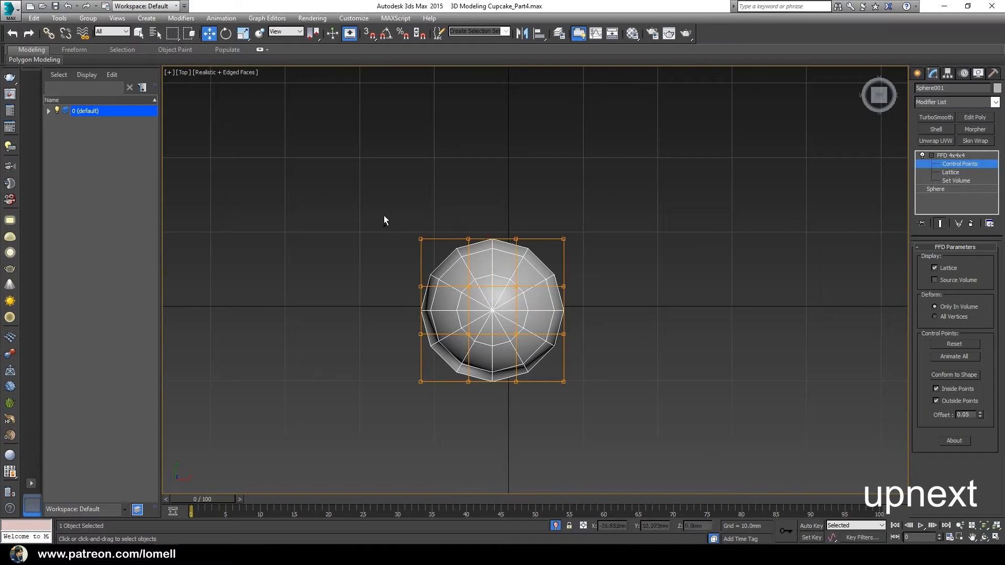
{"action": "scroll", "coordinate": [386, 217], "scroll_direction": "up", "scroll_amount": 2}
{"action": "scroll", "coordinate": [550, 291], "scroll_direction": "up", "scroll_amount": 3}
{"action": "scroll", "coordinate": [628, 314], "scroll_direction": "down", "scroll_amount": 4}
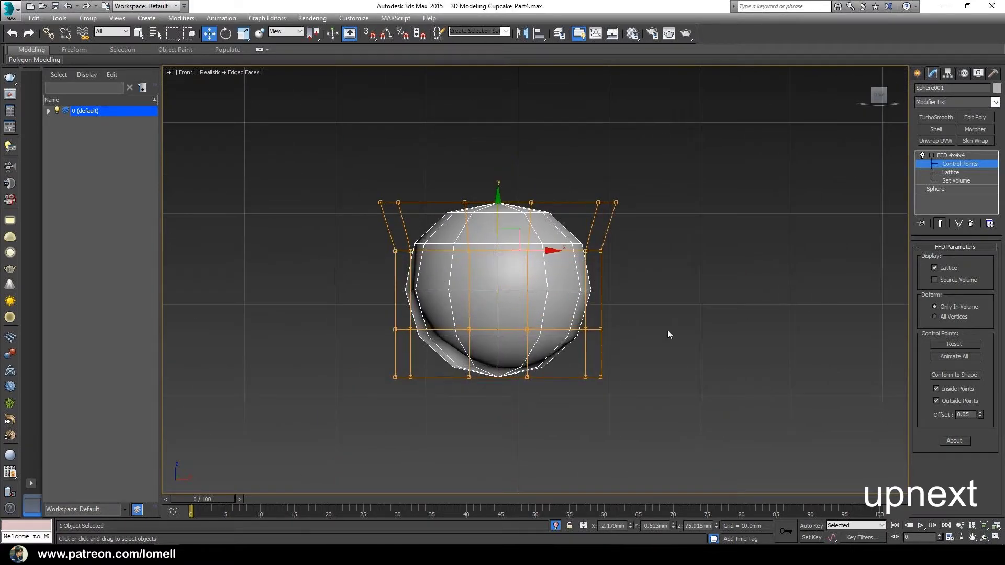